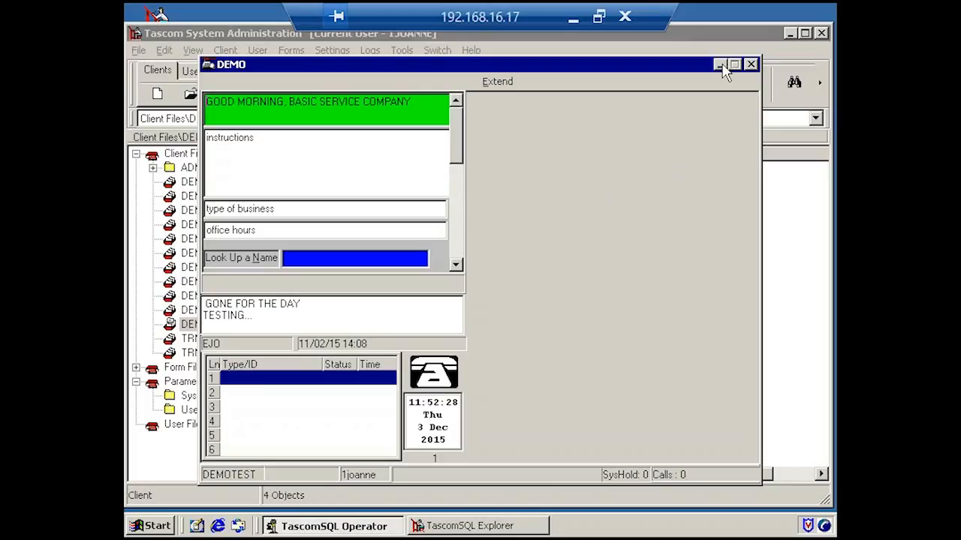
# Review the Client Configuration settings of client DEMO100 in the System Administration program, and close the client record.
pyautogui.click(719, 66)
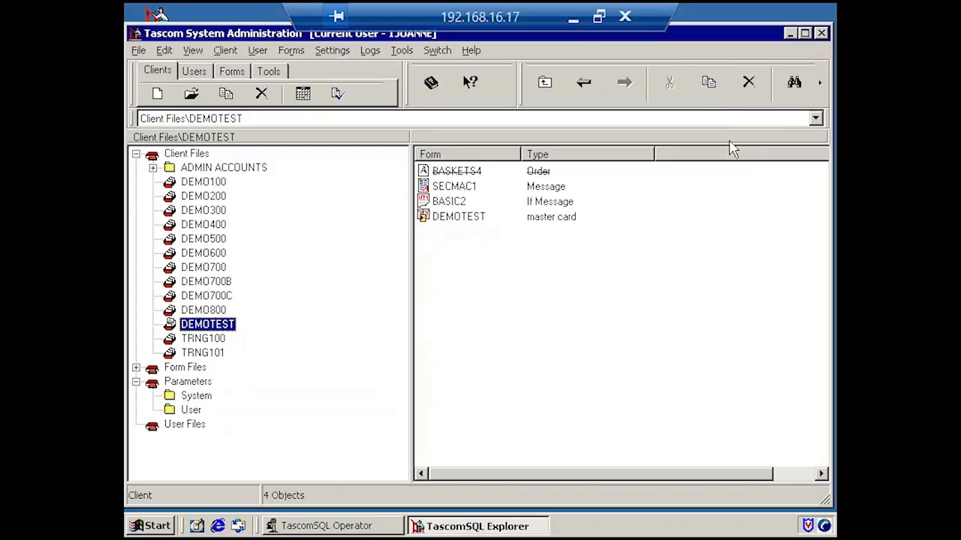
pyautogui.click(172, 184)
pyautogui.doubleClick(172, 188)
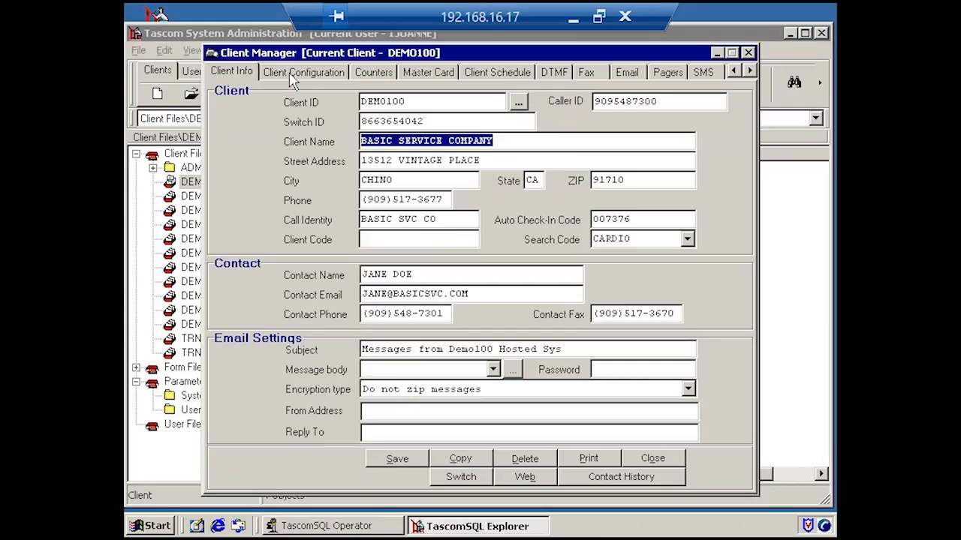
pyautogui.click(293, 73)
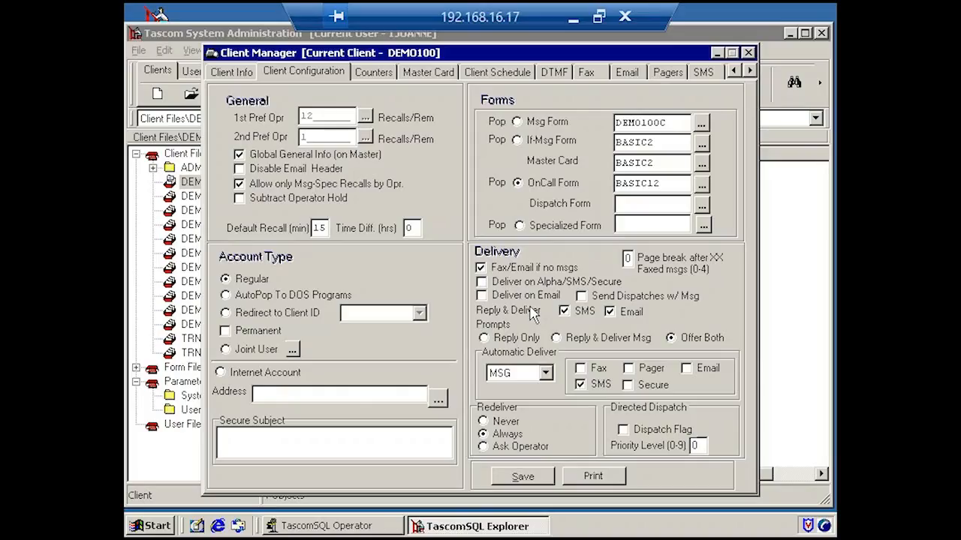
pyautogui.click(748, 53)
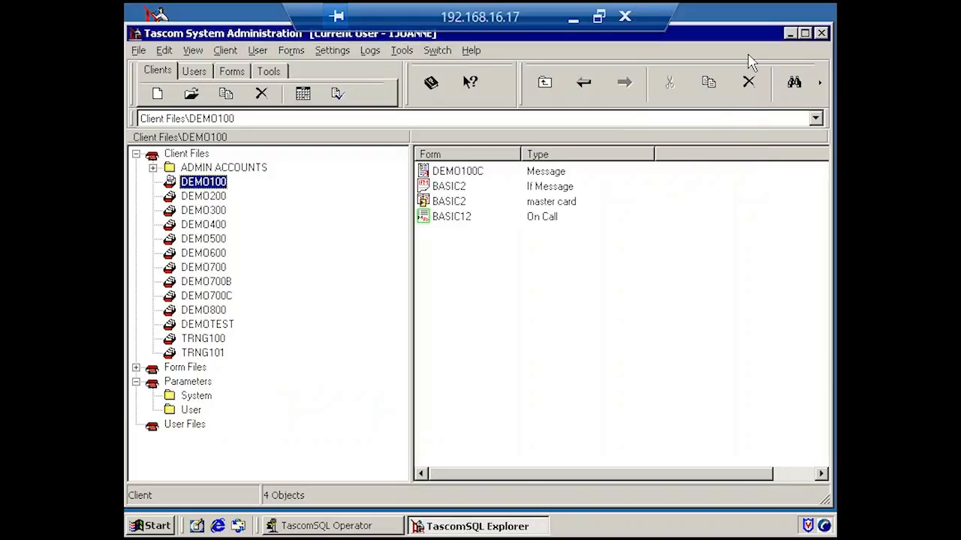
pyautogui.click(789, 33)
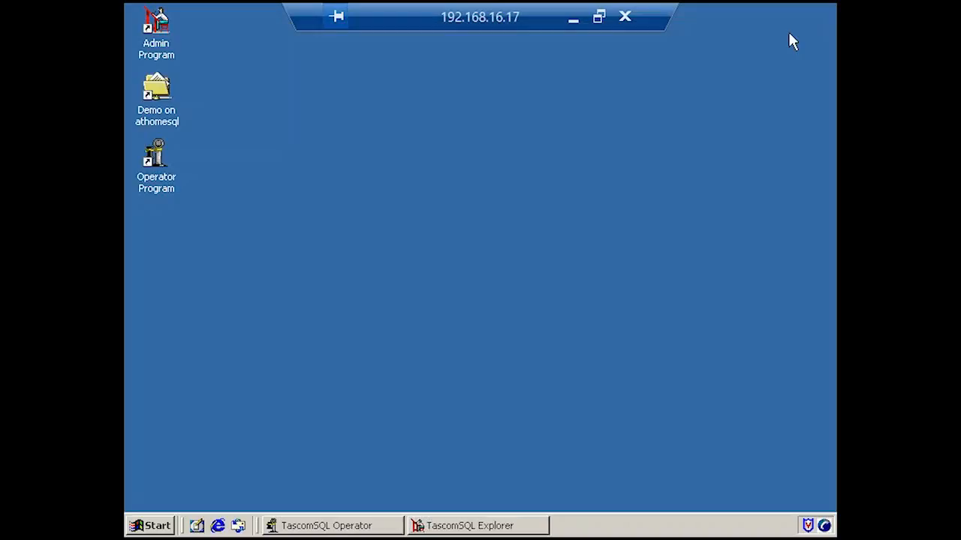
# Switch to TascomSQL Operator and bring up the client account DEMO100.
pyautogui.click(357, 528)
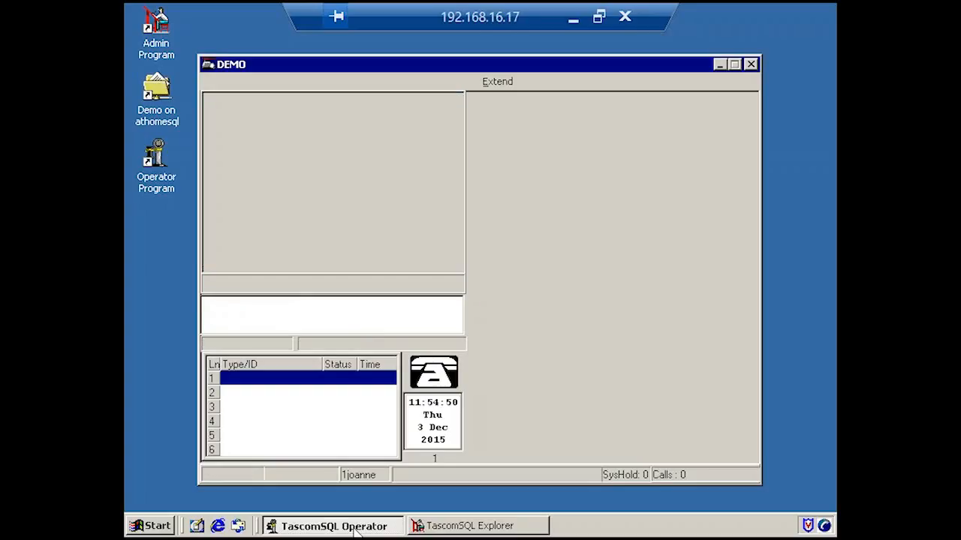
pyautogui.press('F2')
pyautogui.write('DEMO')
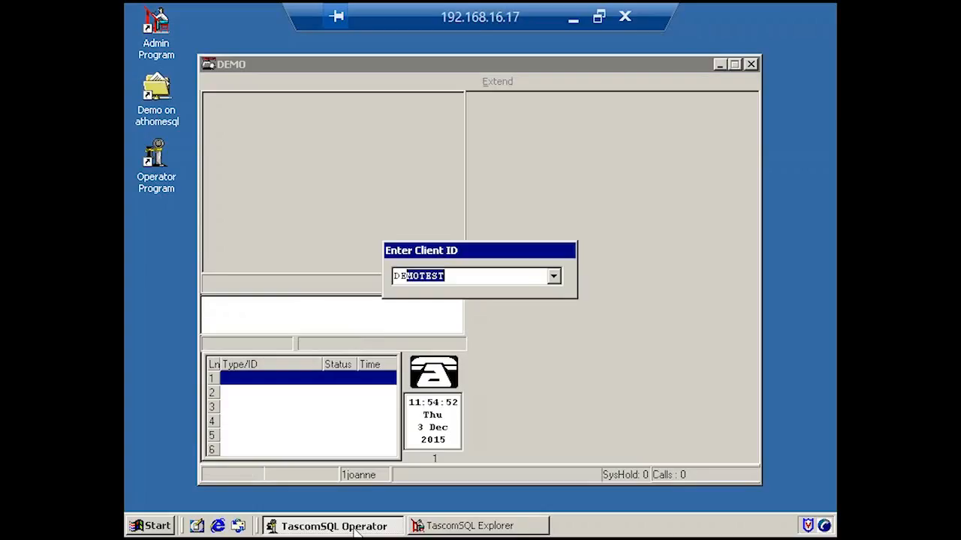
pyautogui.write('100')
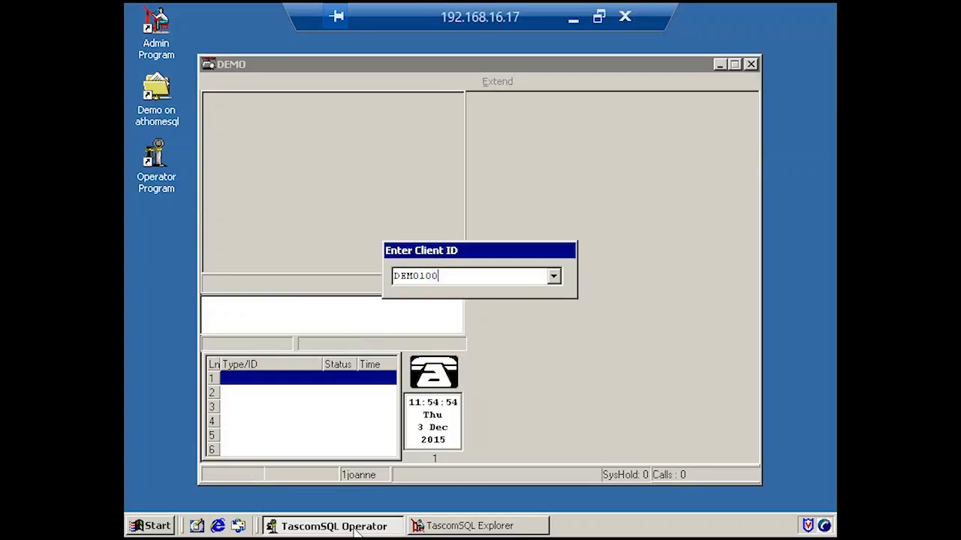
pyautogui.press('Return')
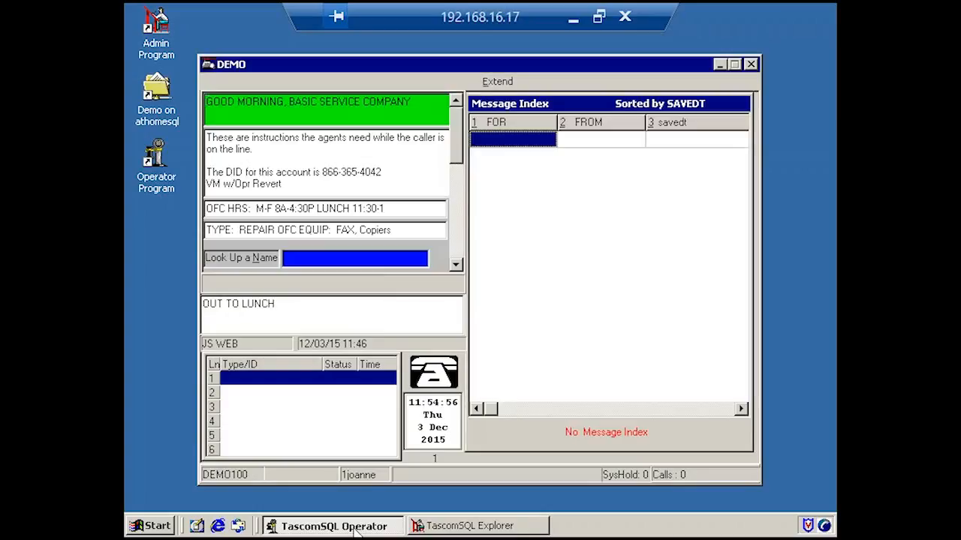
# Start a new message, filling in the recipient's name, the caller's full name and phone number, and the text "PLEASE CALL".
pyautogui.press('Return')
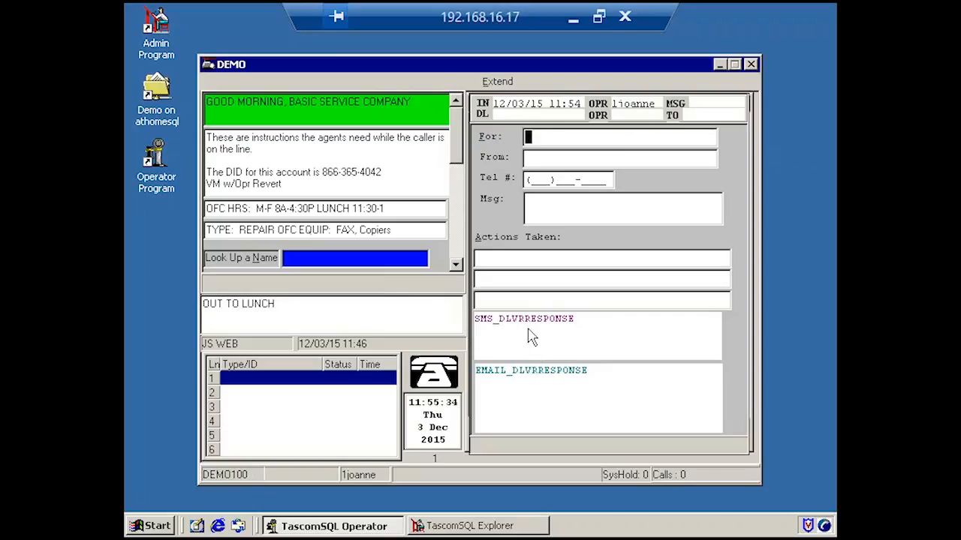
pyautogui.write('JOANNE')
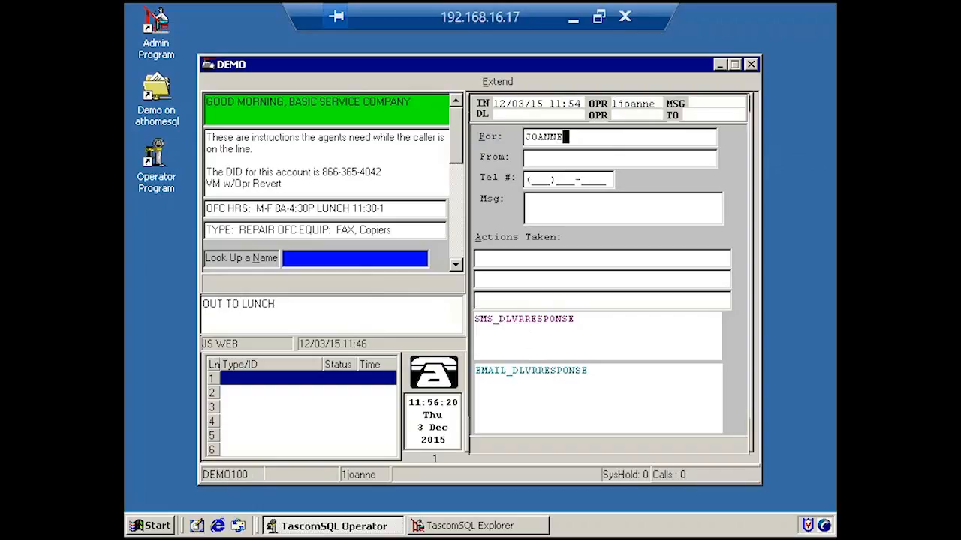
pyautogui.press('Tab')
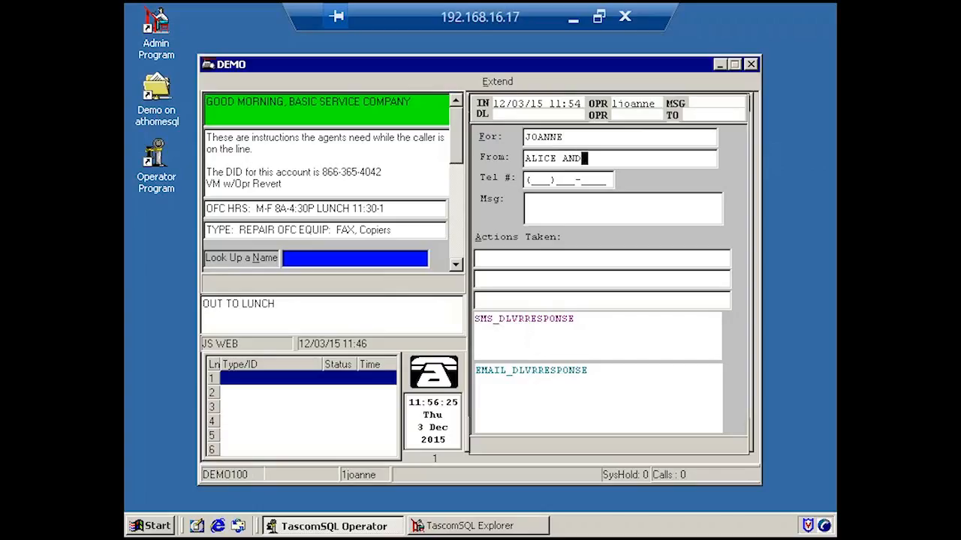
pyautogui.press('Tab')
pyautogui.press('Tab')
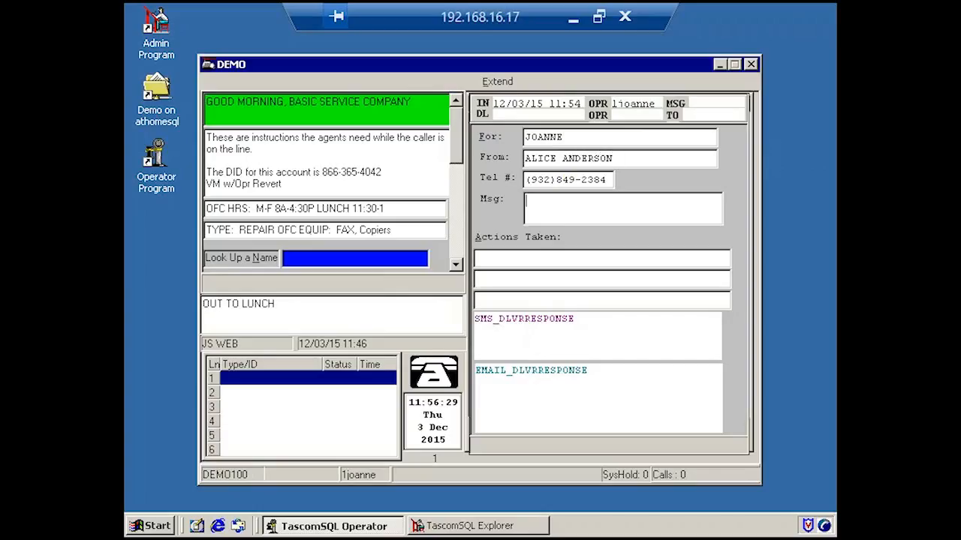
pyautogui.write('PLEASE CALL')
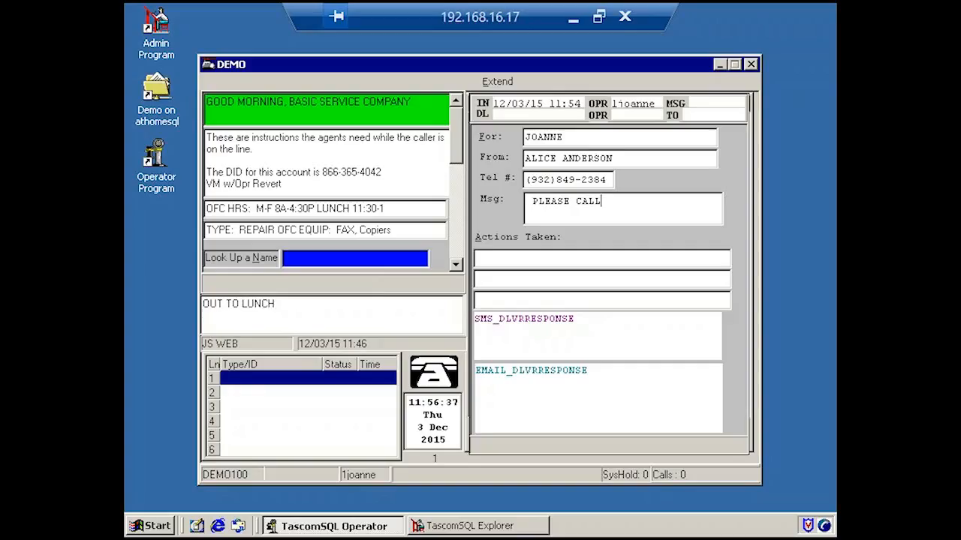
# Save and send the message by SMS to the contact in the OFFICE MGR group, and return to the message index.
pyautogui.hotkey('ctrl', 's')
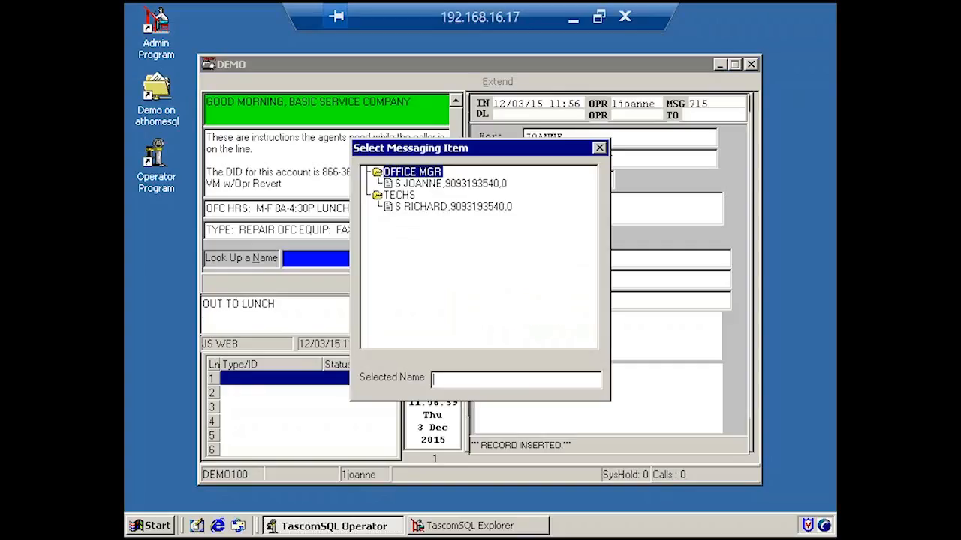
pyautogui.press('Down')
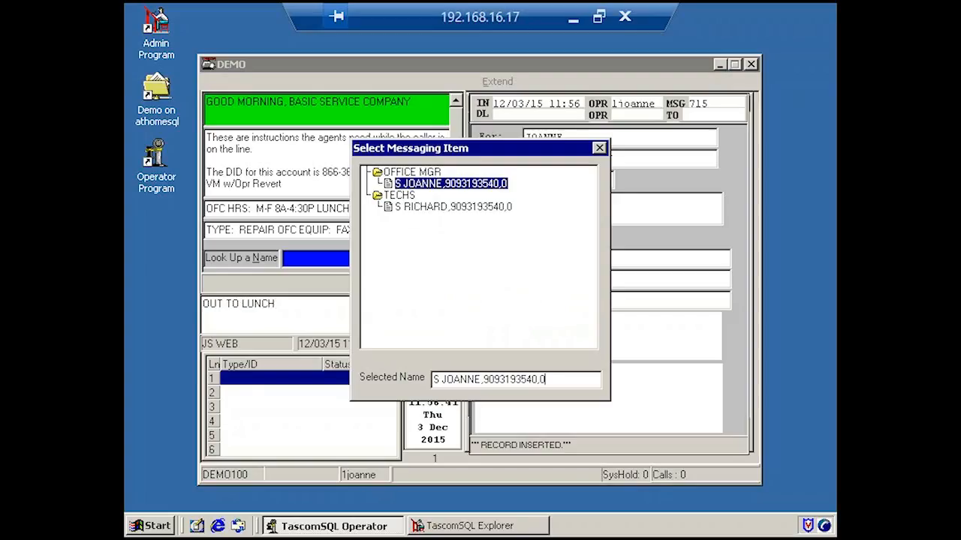
pyautogui.press('Return')
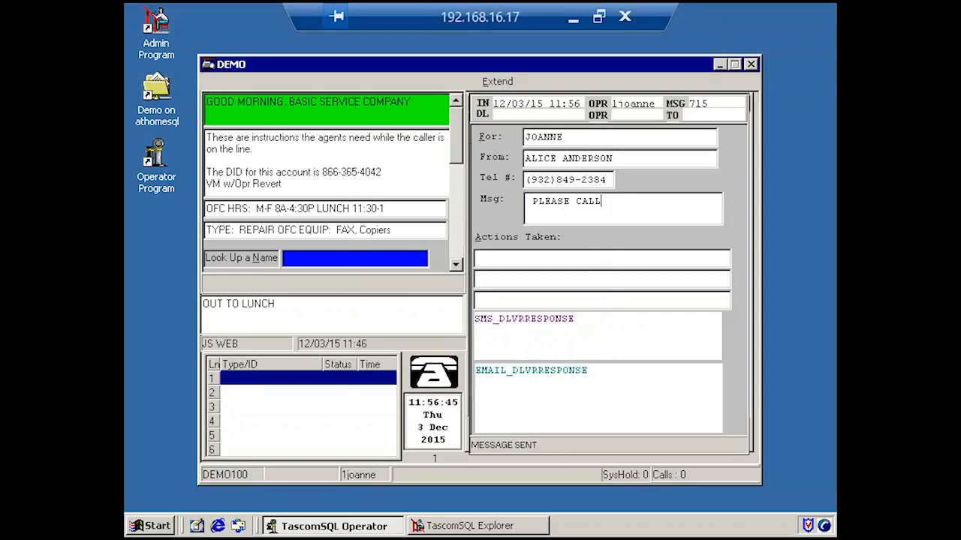
pyautogui.press('Escape')
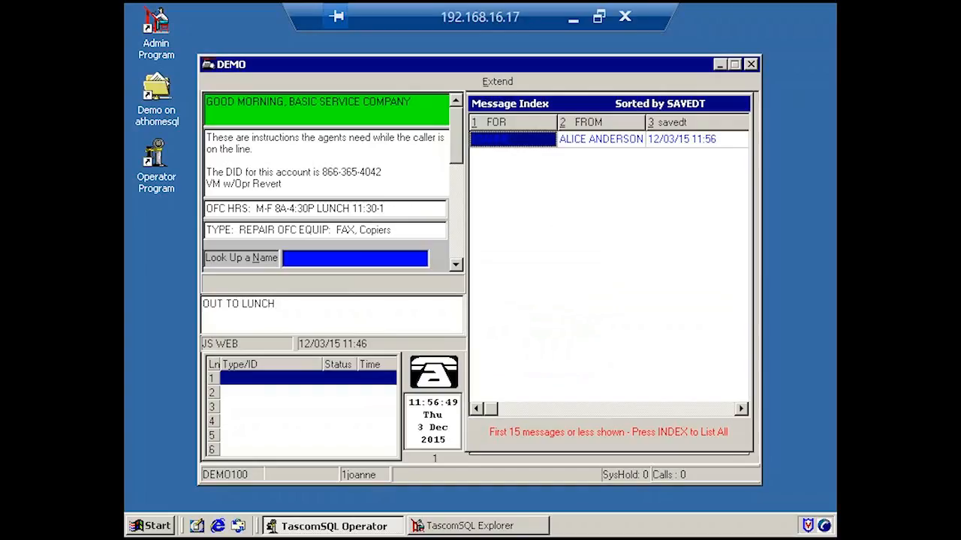
# Check the current delivery status of the SMS message in the index, and close the client account.
pyautogui.press('s')
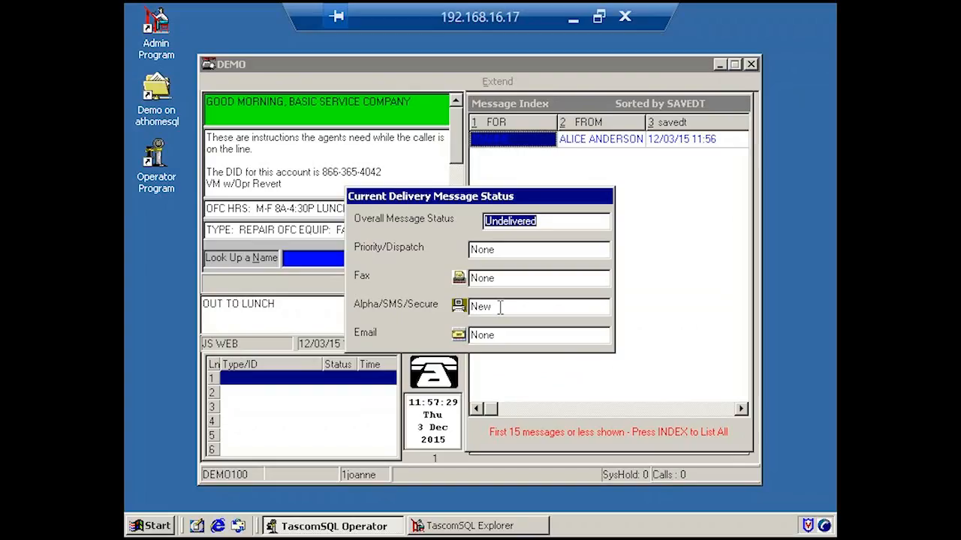
pyautogui.press('Escape')
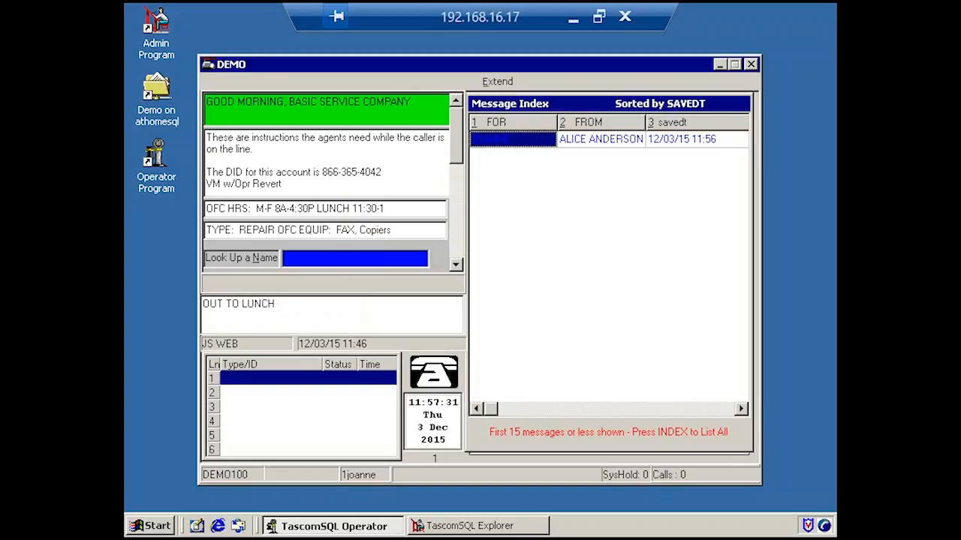
pyautogui.press('Escape')
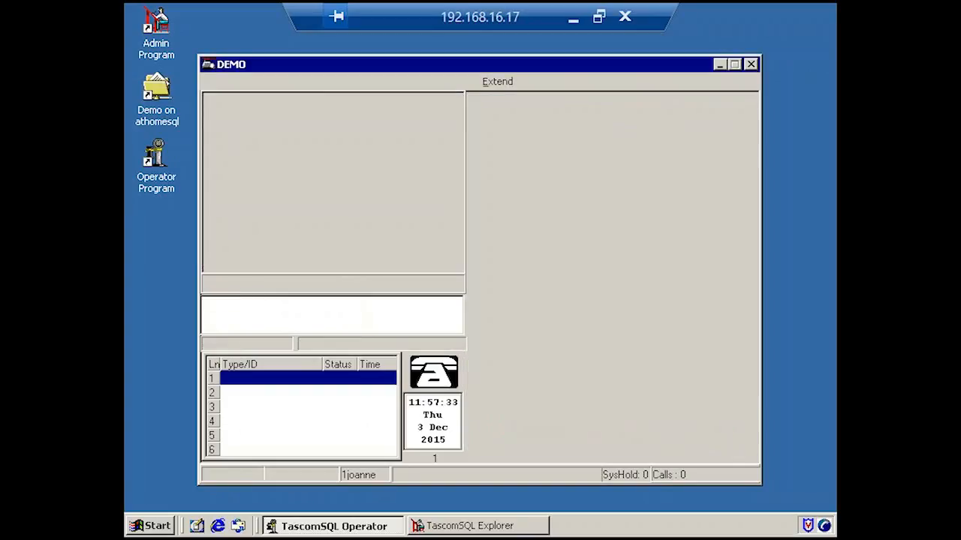
# Read the newest message in DEMO100's delivered message index, and close it and the reply reminder.
pyautogui.press('Return')
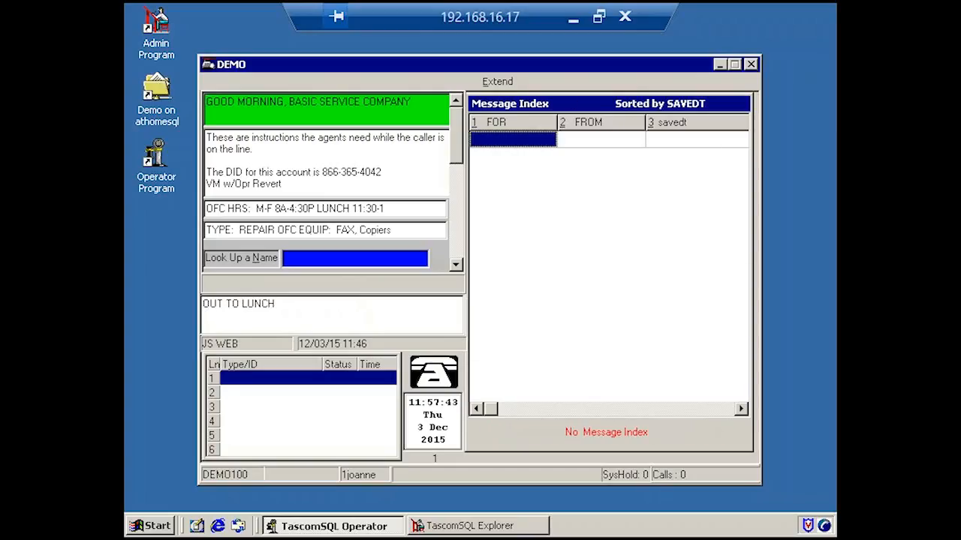
pyautogui.press('F8')
pyautogui.press('Down')
pyautogui.press('Down')
pyautogui.press('Down')
pyautogui.press('Down')
pyautogui.press('Down')
pyautogui.press('Down')
pyautogui.press('Down')
pyautogui.press('Down')
pyautogui.press('Down')
pyautogui.press('Down')
pyautogui.press('Down')
pyautogui.press('Down')
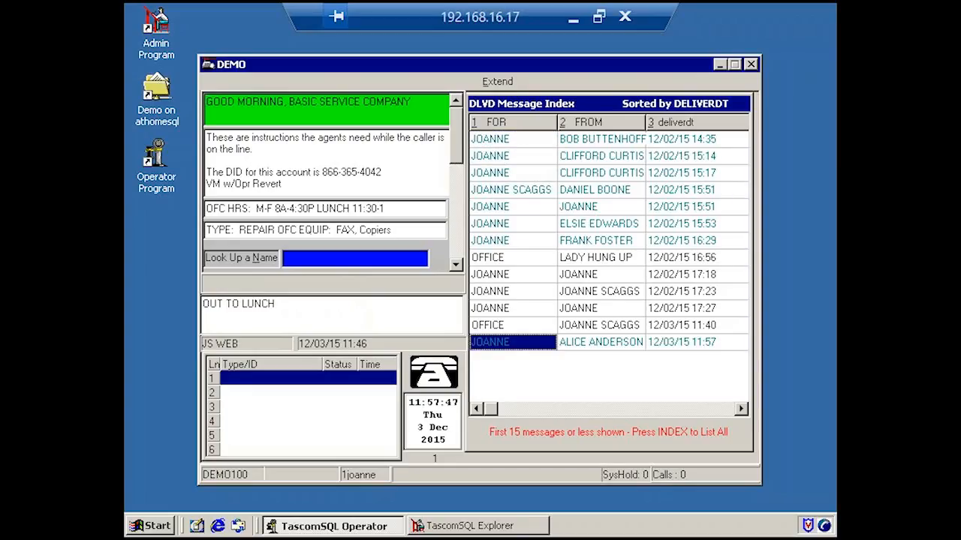
pyautogui.press('Return')
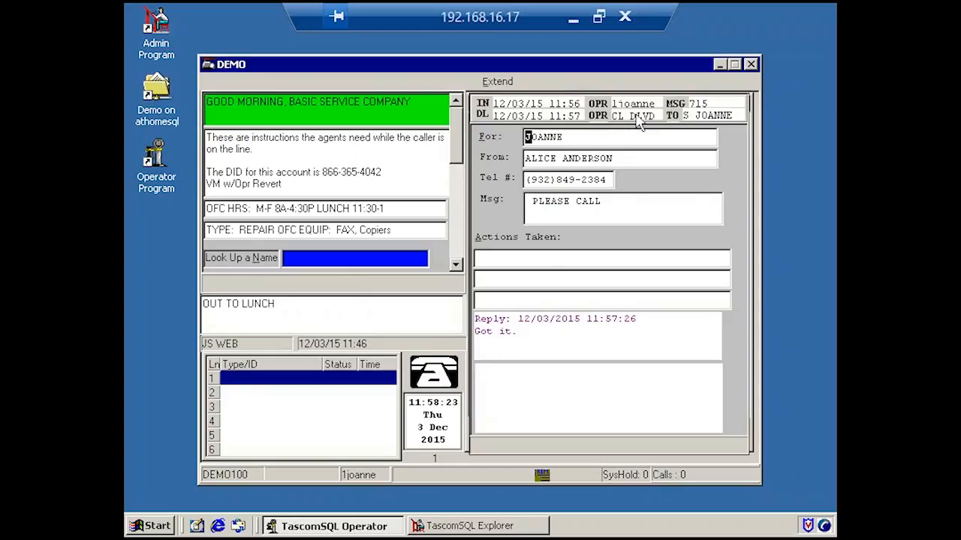
pyautogui.press('Escape')
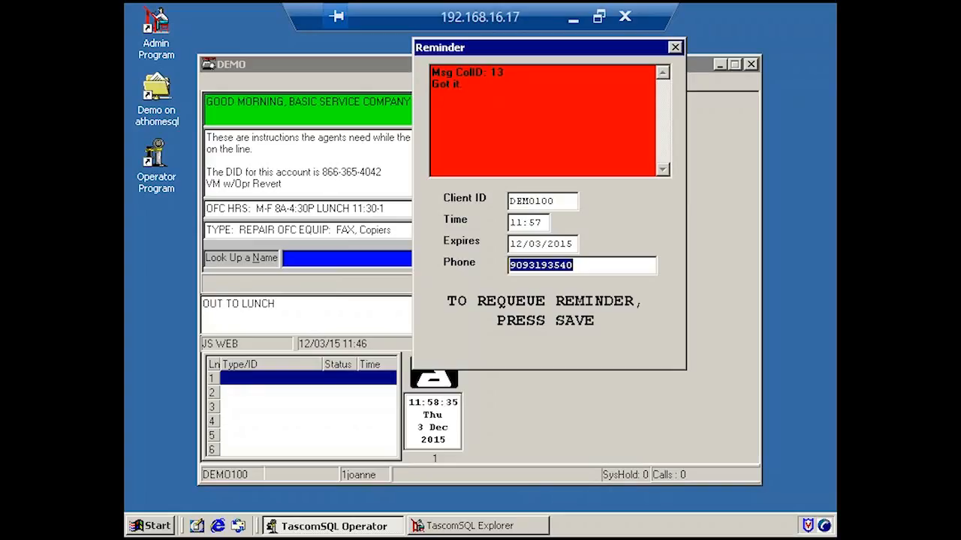
pyautogui.press('Escape')
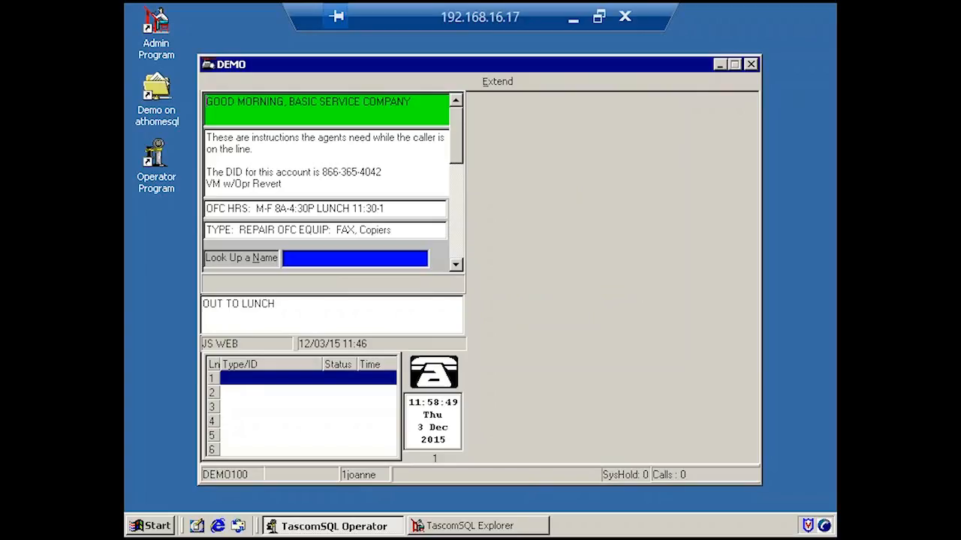
# Create another DEMO100 message with the recipient's name, a second caller's full name and phone number, and the text "PLEASE CALL".
pyautogui.press('F5')
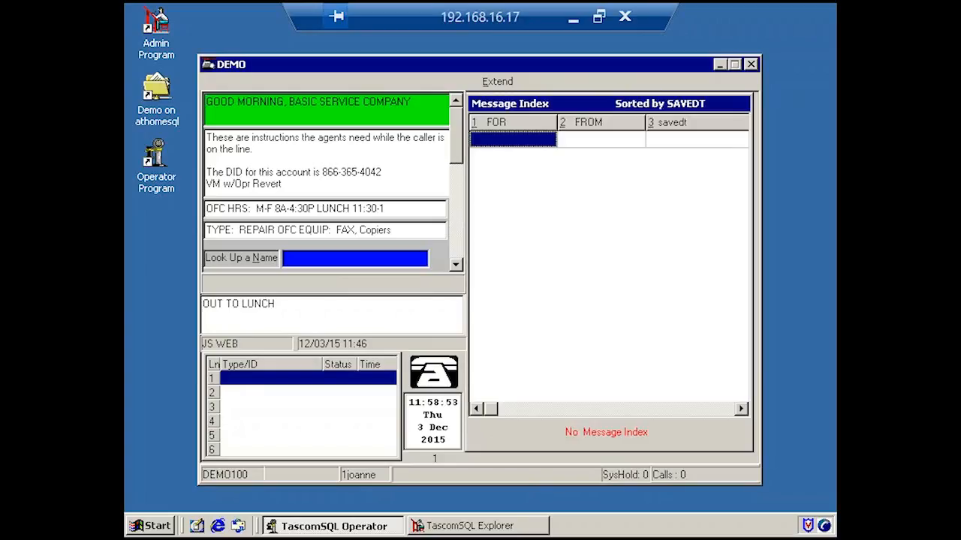
pyautogui.press('Insert')
pyautogui.write('JOANNE')
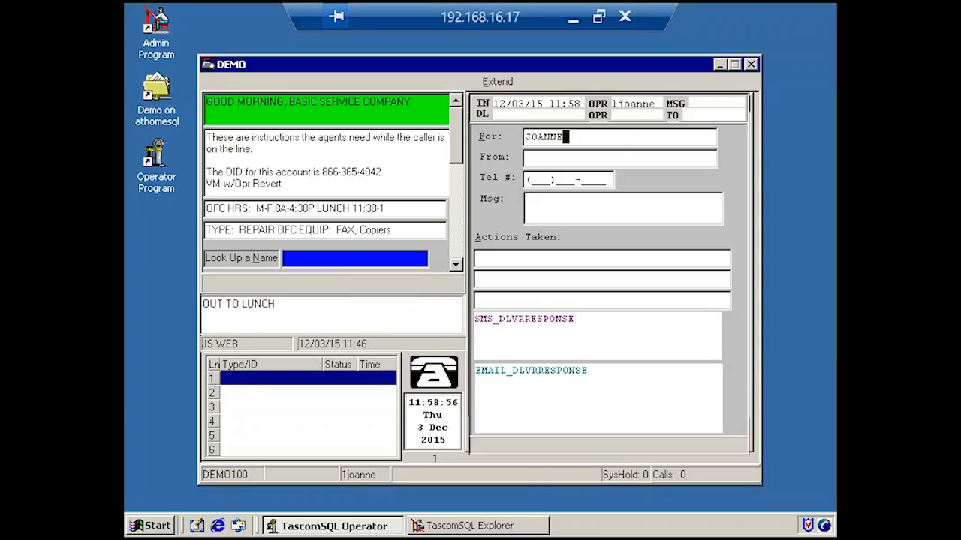
pyautogui.press('Tab')
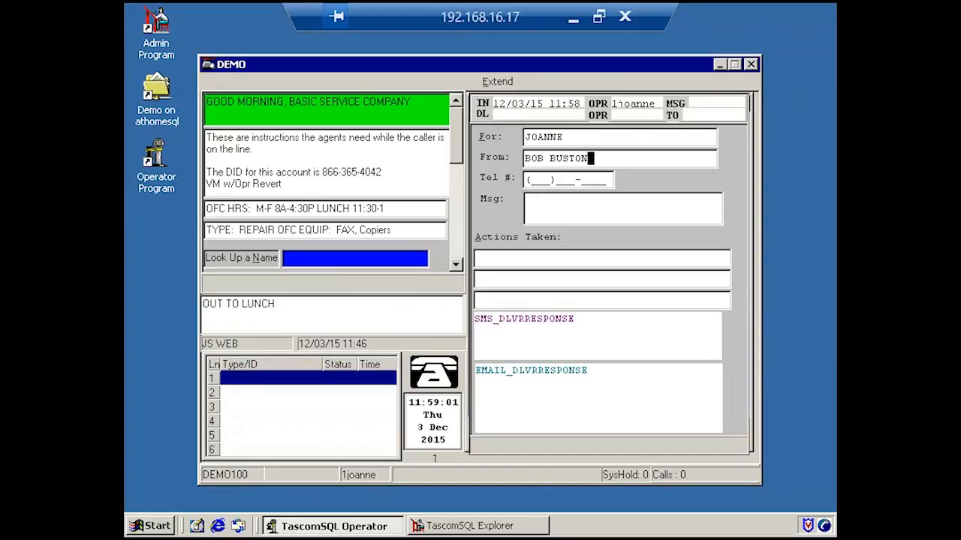
pyautogui.press('Tab')
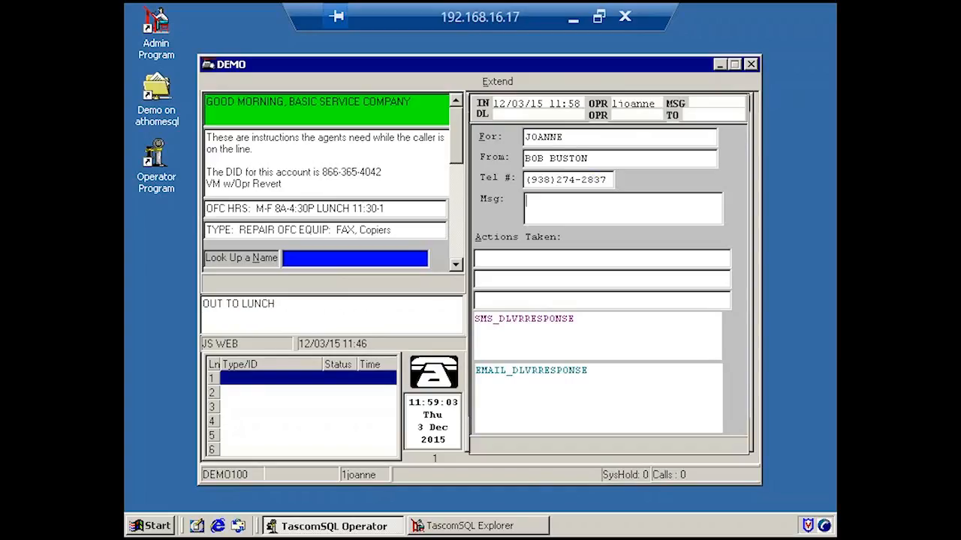
pyautogui.write(' PLEASE CALL')
# Send the second message by email to the contact in the E OFFICE group, and return to the message index.
pyautogui.hotkey('ctrl', 'e')
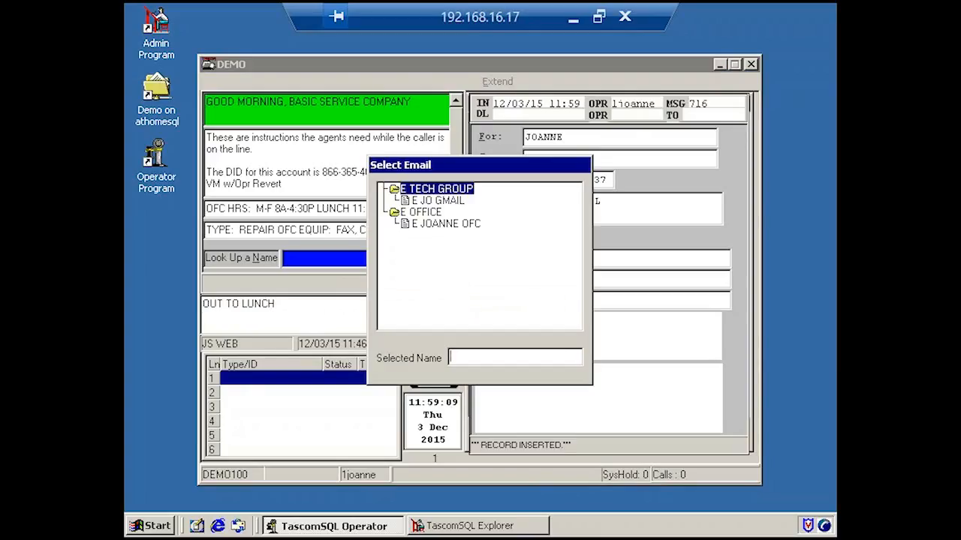
pyautogui.press('Down')
pyautogui.press('Down')
pyautogui.press('Down')
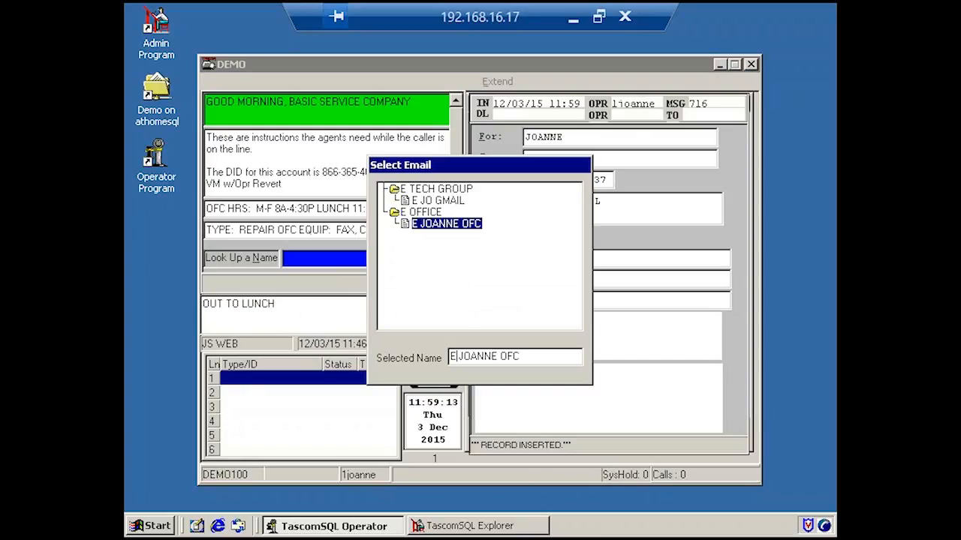
pyautogui.press('Return')
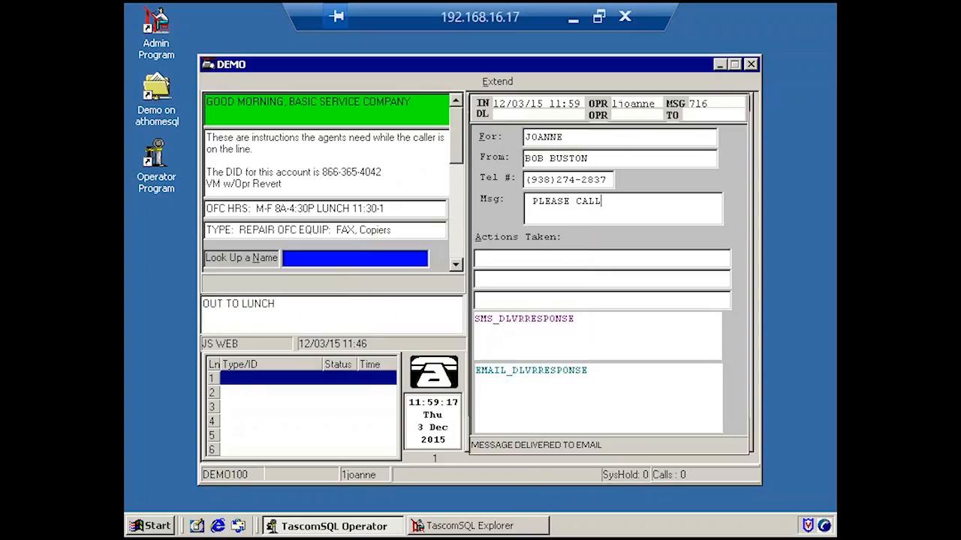
pyautogui.press('Escape')
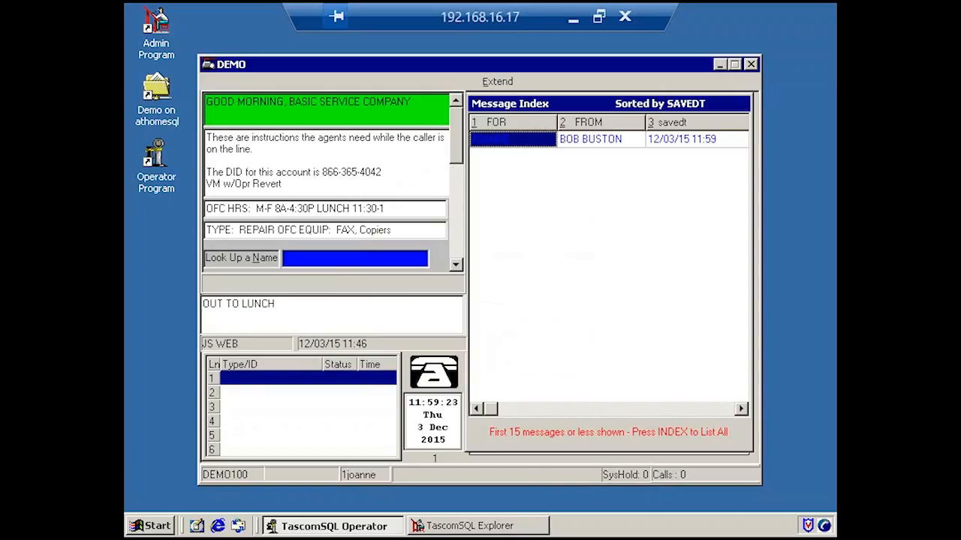
# Check the current delivery status of the emailed message in the index.
pyautogui.hotkey('ctrl', 's')
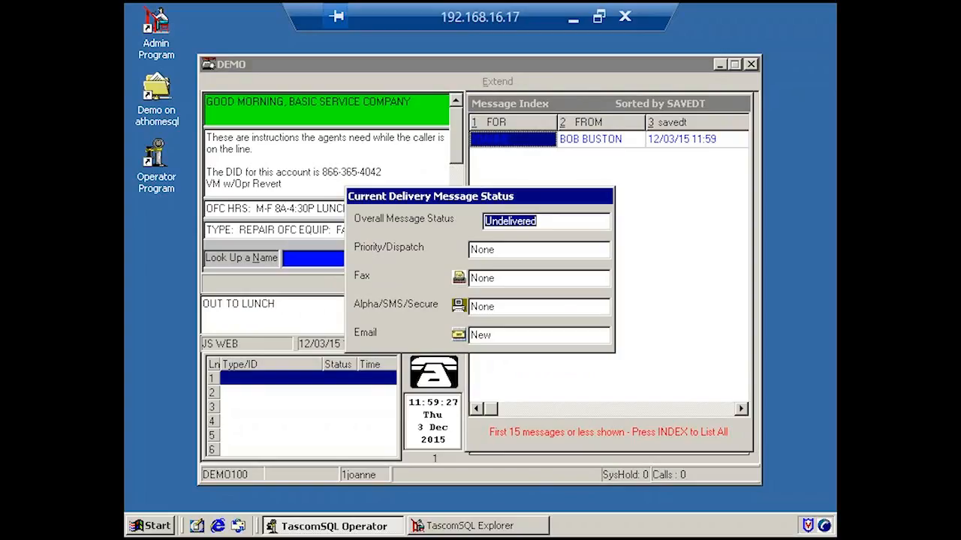
# Recheck the emailed message's current delivery status several times from the message index, and refresh the index.
pyautogui.press('Escape')
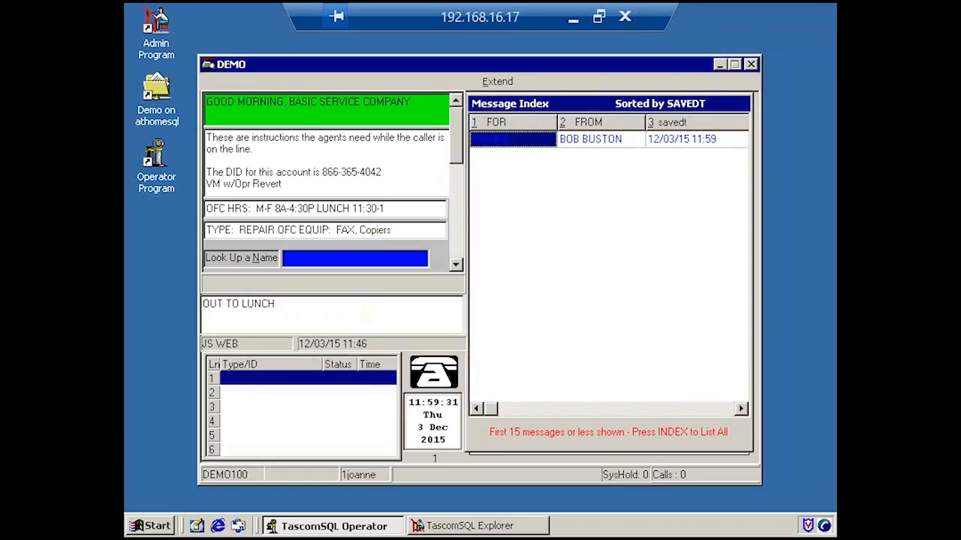
pyautogui.press('Return')
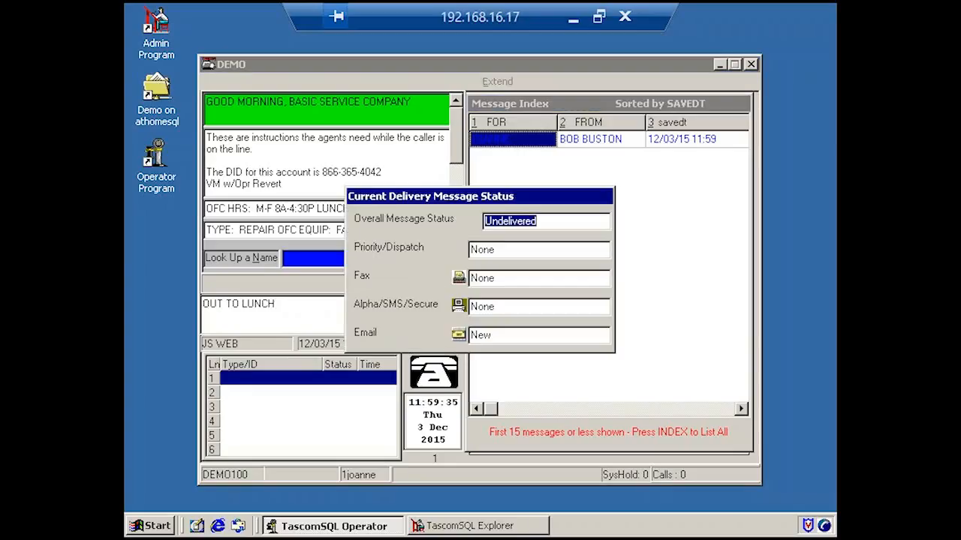
pyautogui.press('Escape')
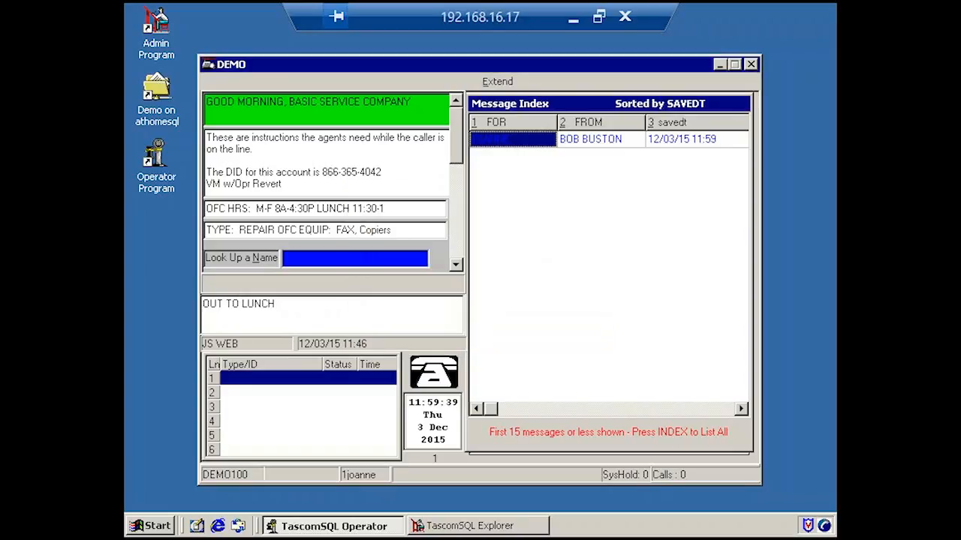
pyautogui.press('Escape')
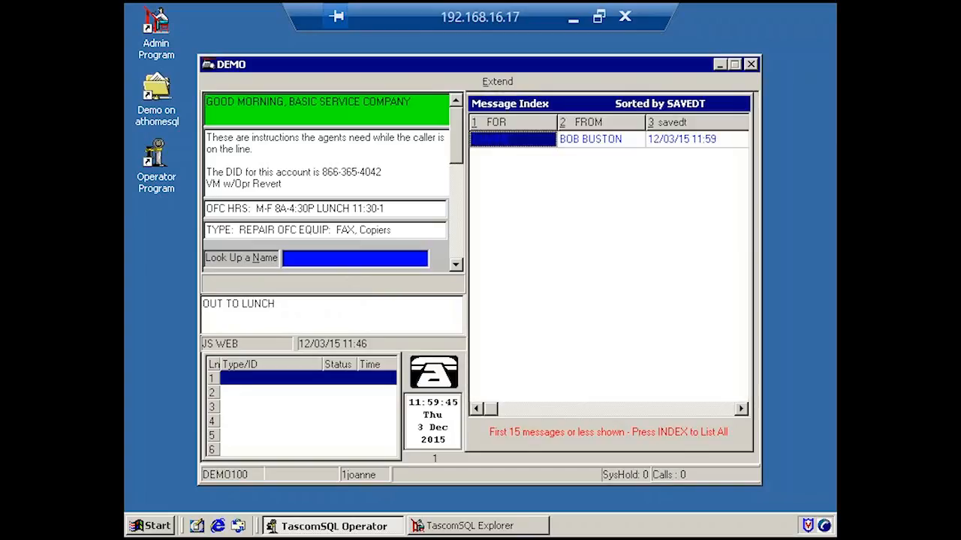
pyautogui.press('Return')
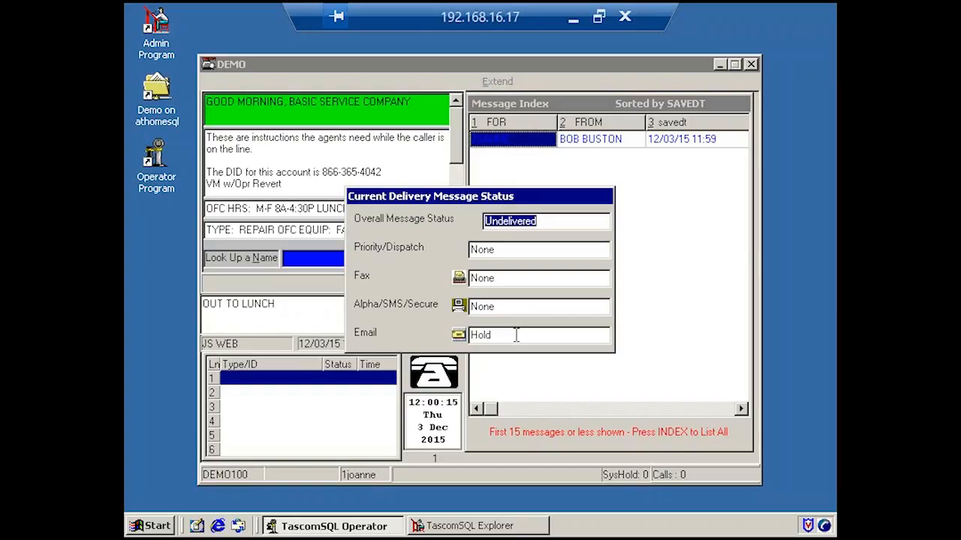
pyautogui.press('Escape')
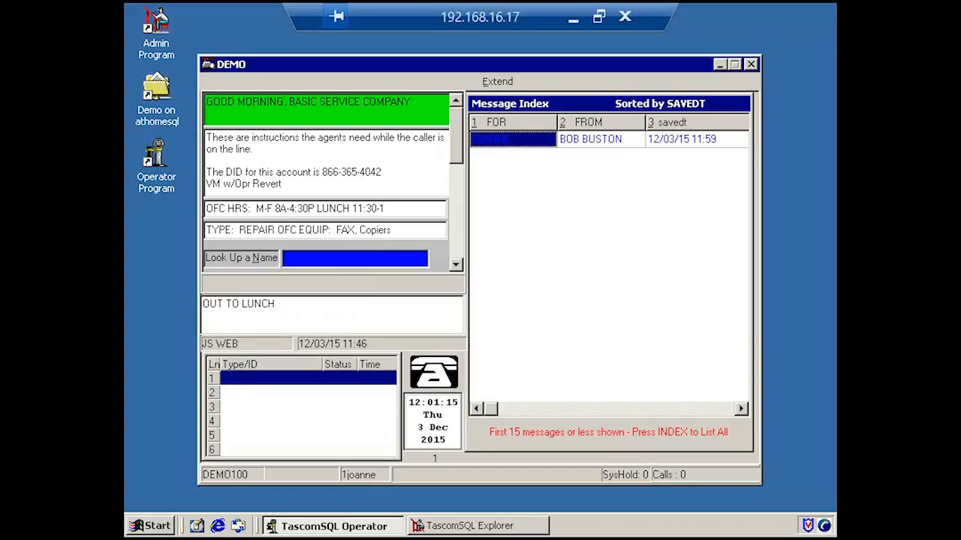
pyautogui.press('Escape')
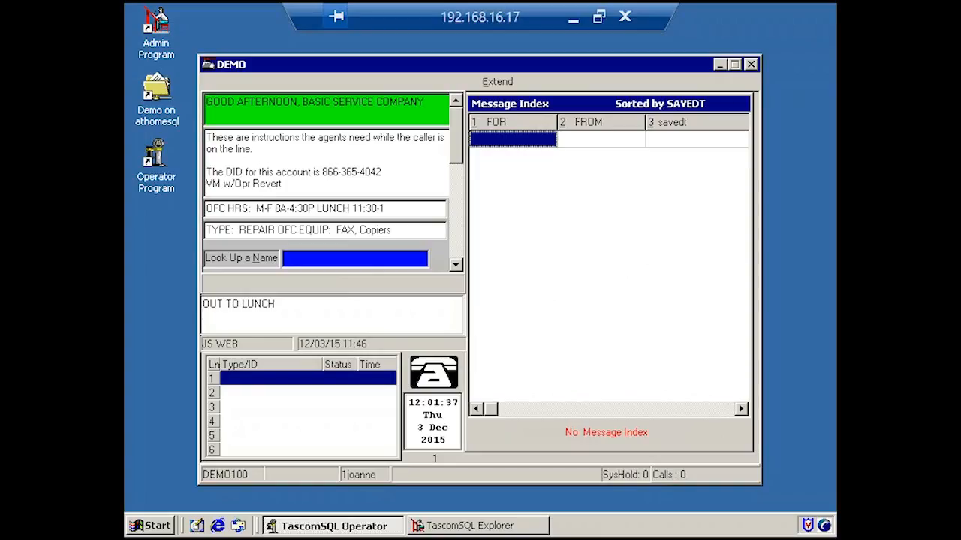
# Open the newest message in DEMO100's delivered message index to read the reply received by email.
pyautogui.press('F8')
pyautogui.press('Down')
pyautogui.press('Down')
pyautogui.press('Down')
pyautogui.press('Down')
pyautogui.press('Down')
pyautogui.press('Down')
pyautogui.press('Down')
pyautogui.press('Down')
pyautogui.press('Down')
pyautogui.press('Down')
pyautogui.press('Down')
pyautogui.press('Down')
pyautogui.press('Down')
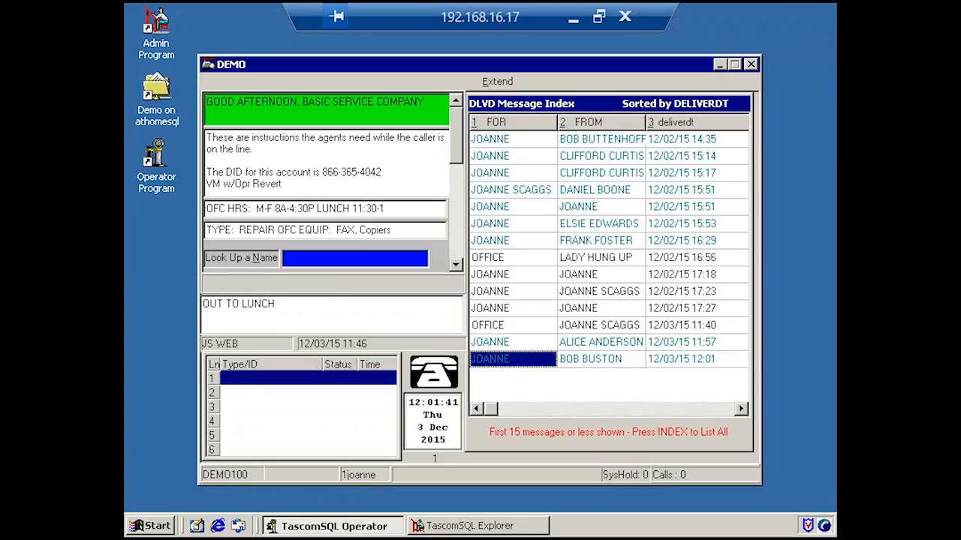
pyautogui.press('Return')
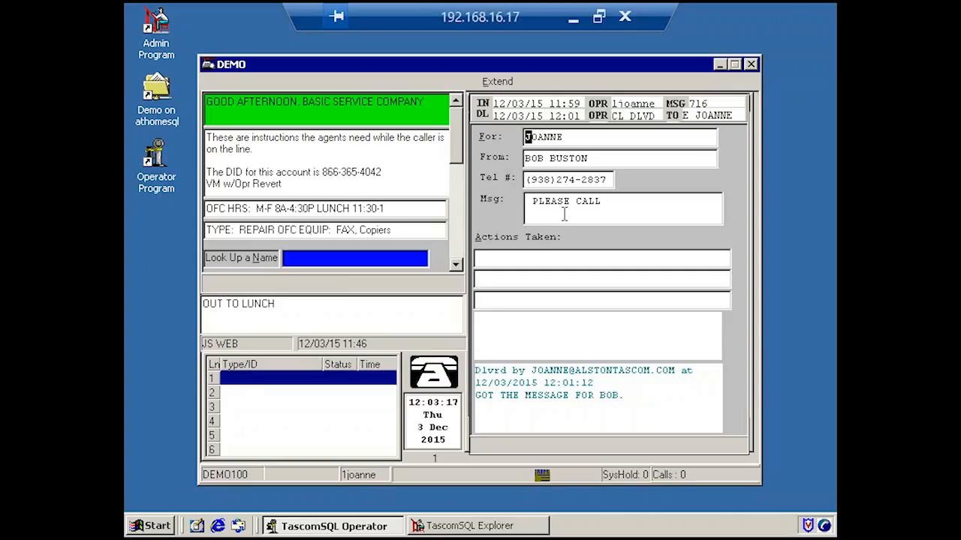
# Minimise the remote session, find Gmail through a Google search in Chrome, and sign in to the inbox with the saved account.
pyautogui.click(572, 22)
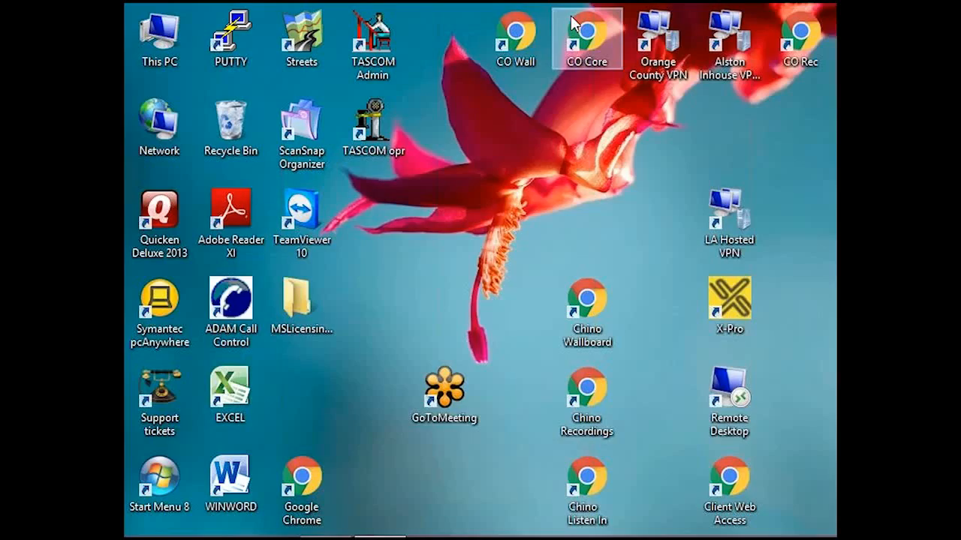
pyautogui.click(301, 480)
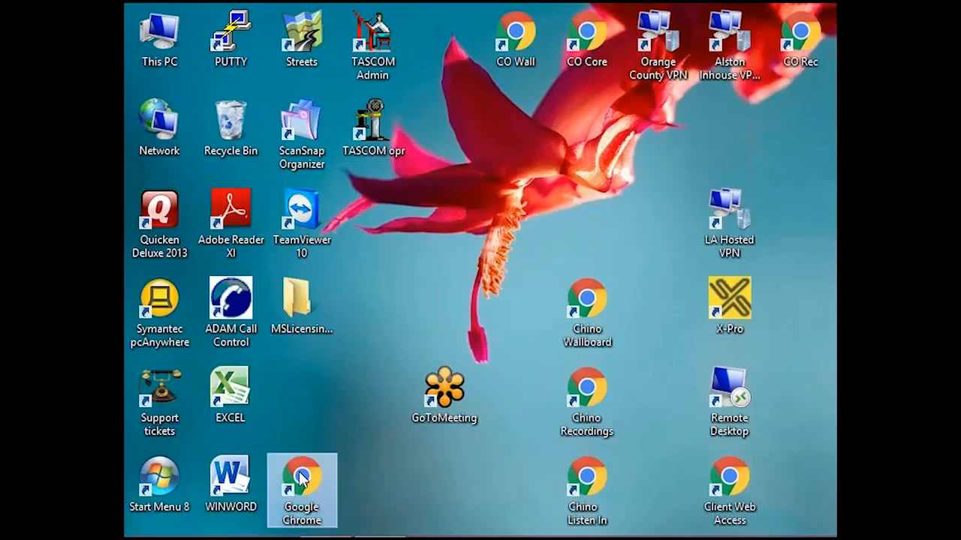
pyautogui.doubleClick(301, 480)
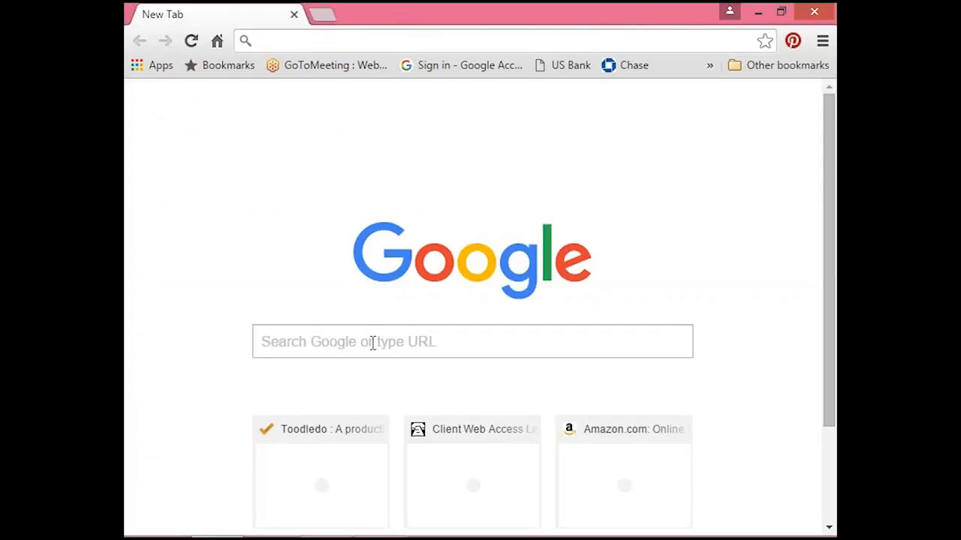
pyautogui.write('GM')
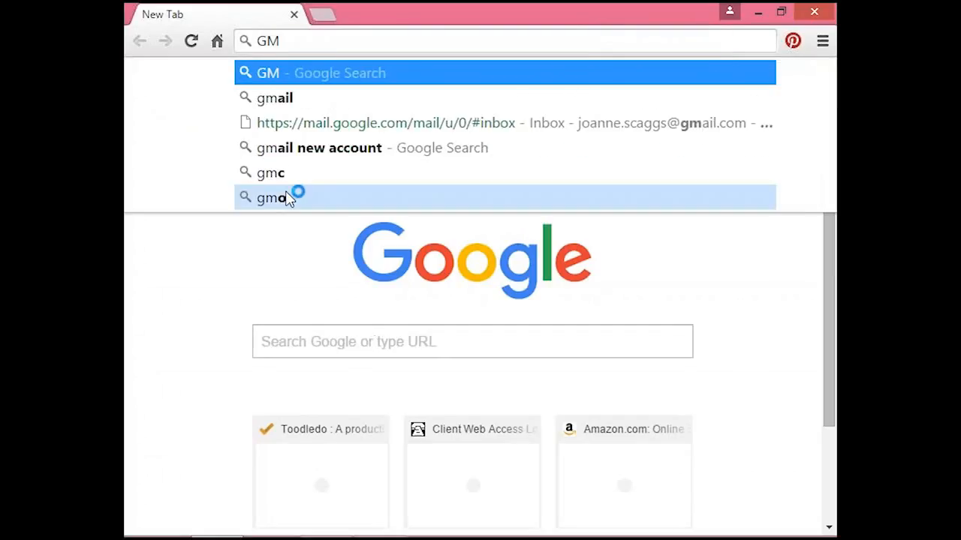
pyautogui.click(274, 97)
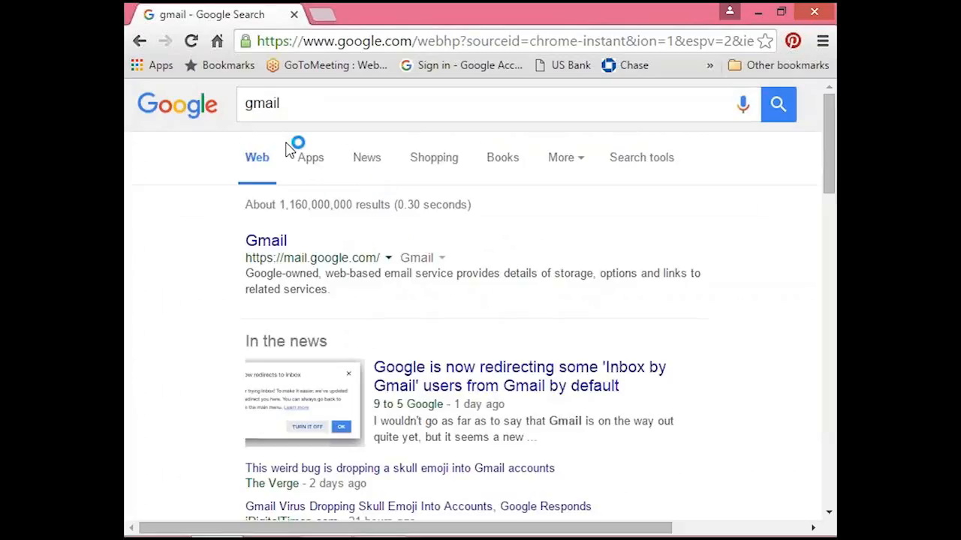
pyautogui.click(288, 243)
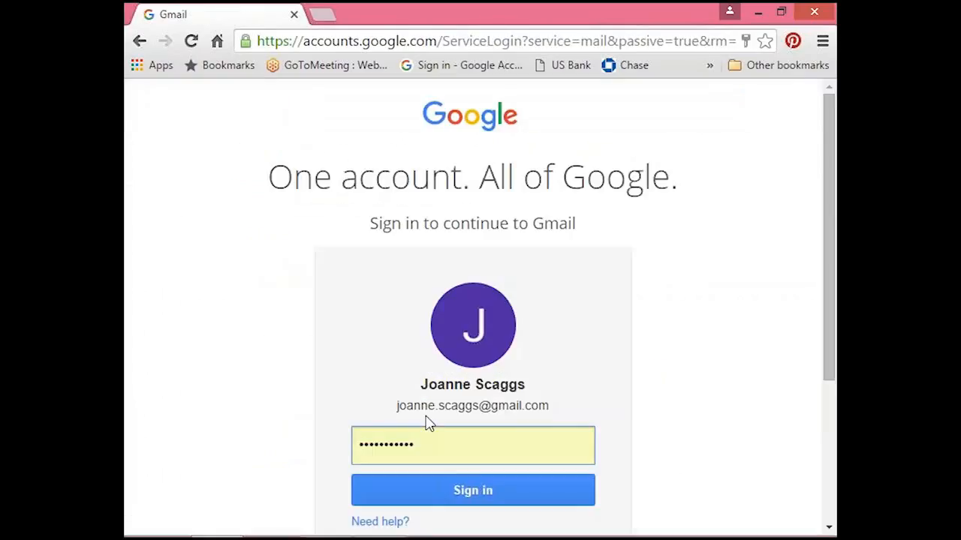
pyautogui.click(480, 494)
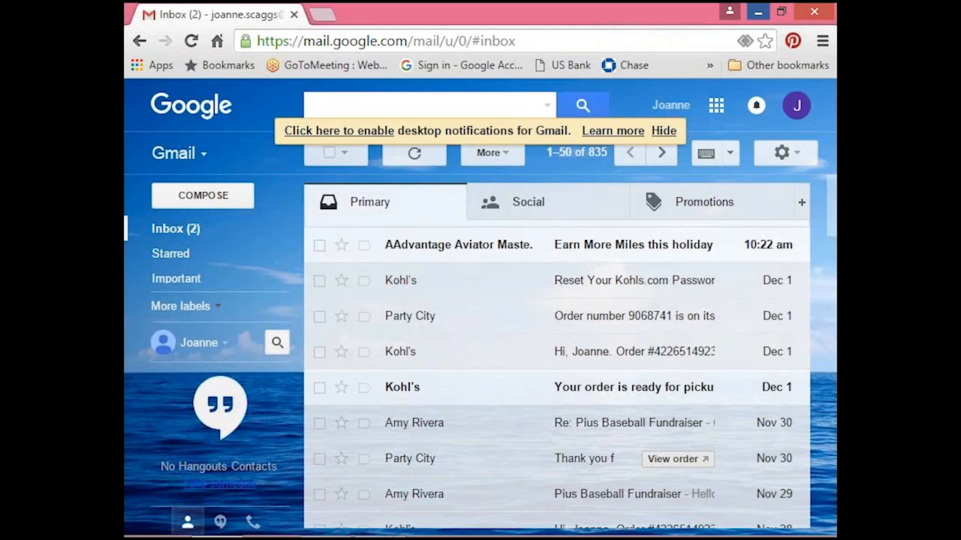
# Switch back to the remote TascomSQL Operator session and close the delivered message.
pyautogui.click(758, 12)
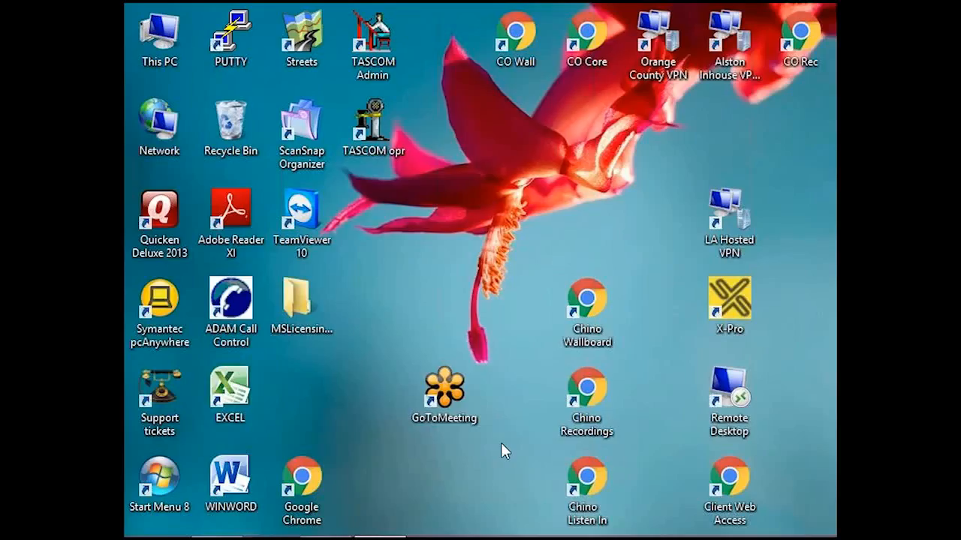
pyautogui.moveTo(337, 537)
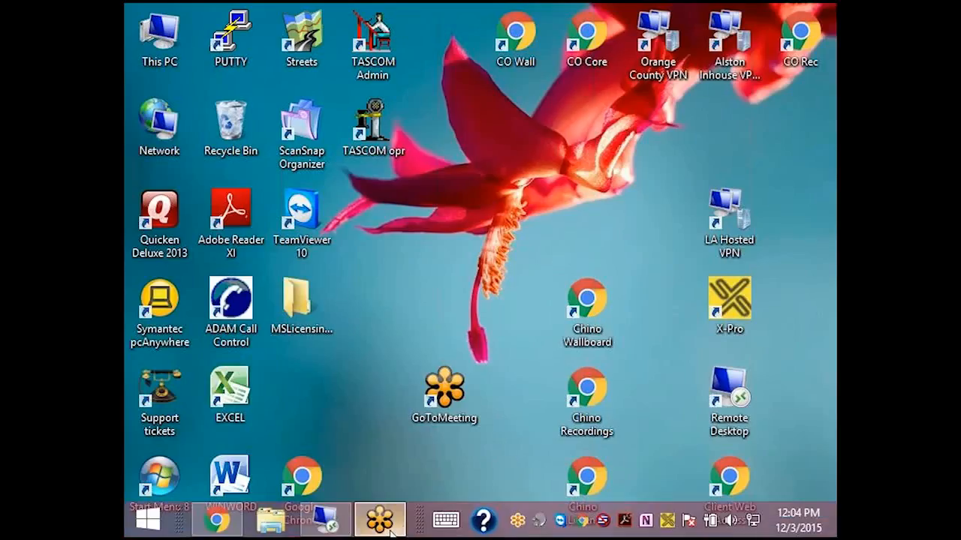
pyautogui.click(327, 521)
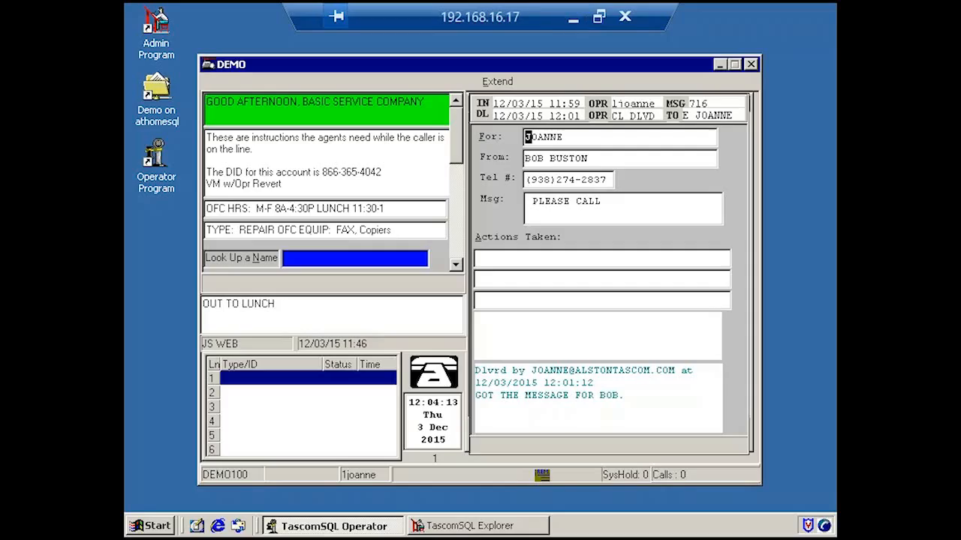
pyautogui.press('Escape')
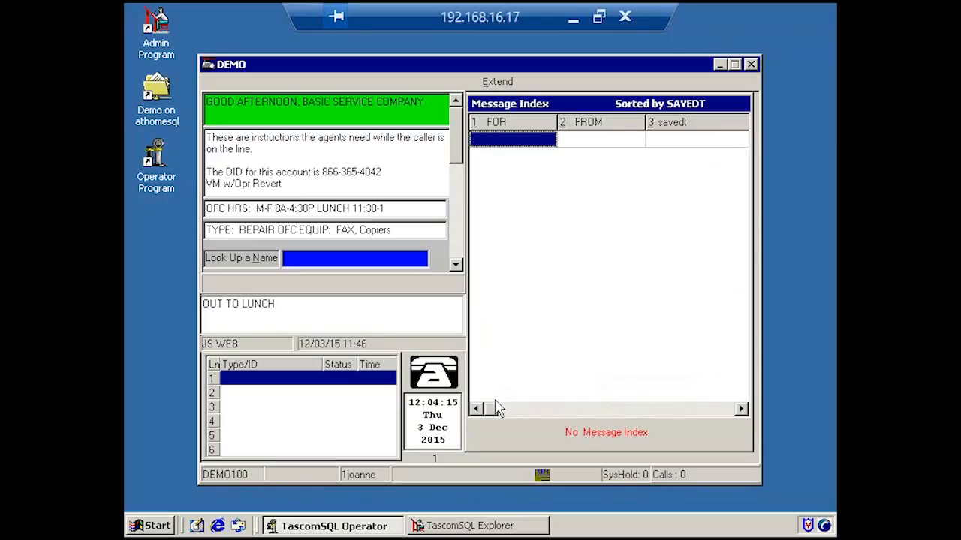
# Create a new DEMO100 message with the recipient's name, a third caller's full name and phone number, and the text "PLEASE CALL".
pyautogui.press('Escape')
pyautogui.write('JOANNE')
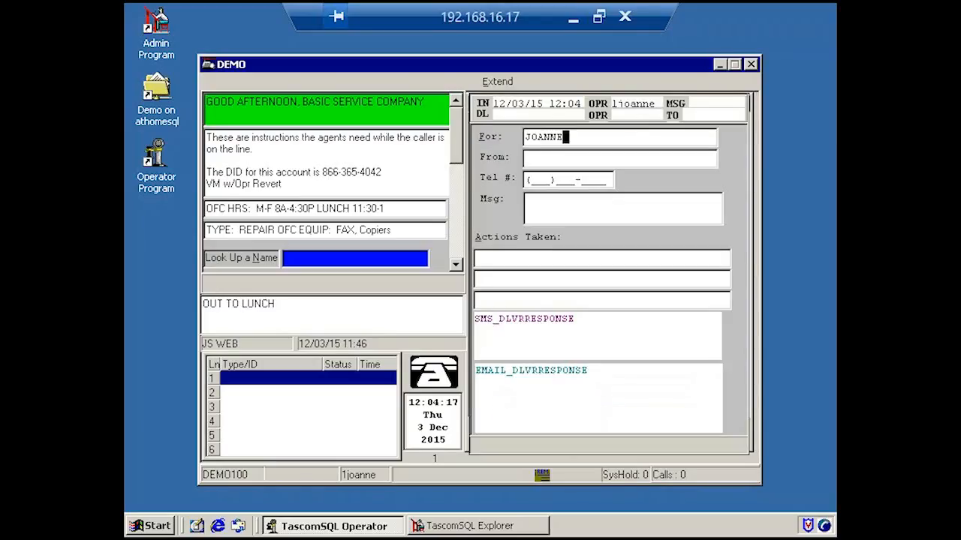
pyautogui.press('Tab')
pyautogui.press('Tab')
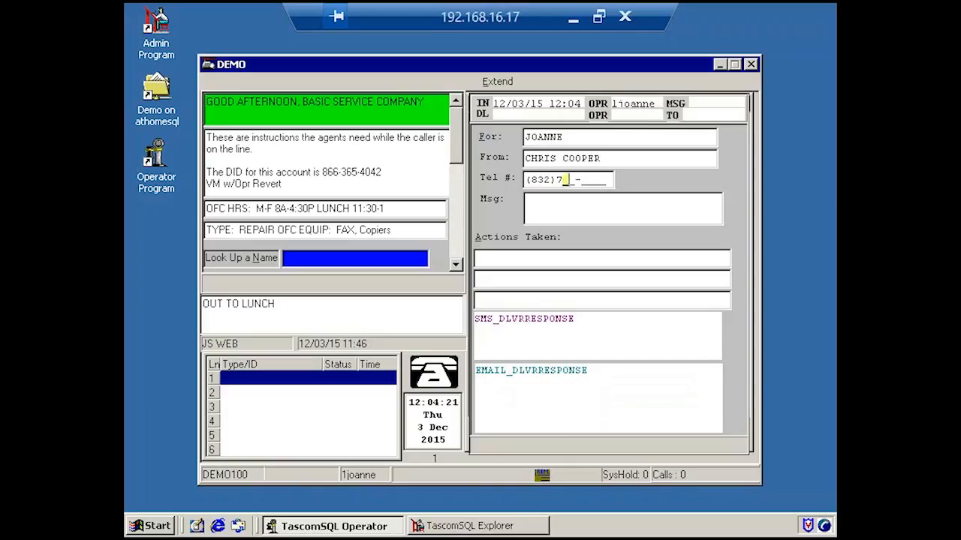
pyautogui.press('Tab')
pyautogui.write('PLEASE CALL')
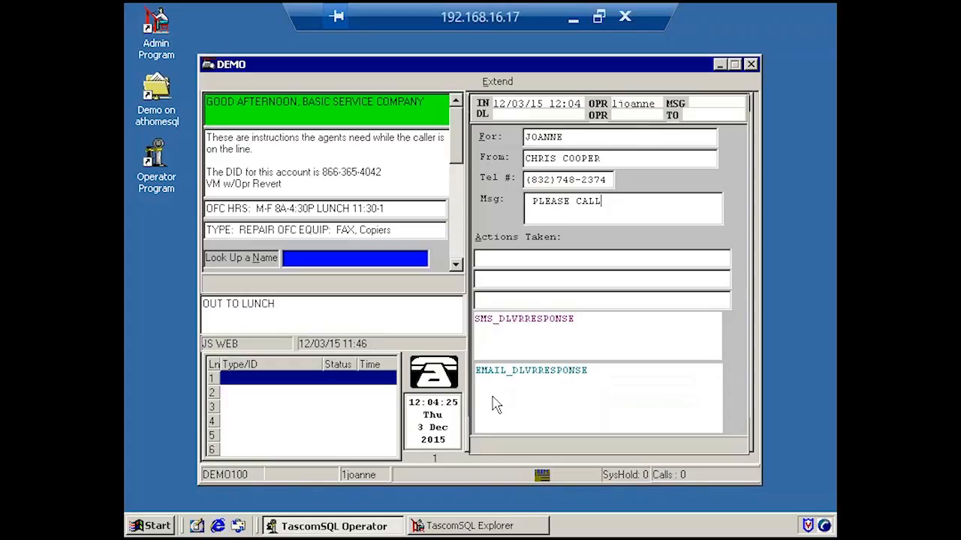
# Send the message by email to the Gmail contact in the E TECH GROUP, and check its current delivery status in the index.
pyautogui.hotkey('ctrl', 'e')
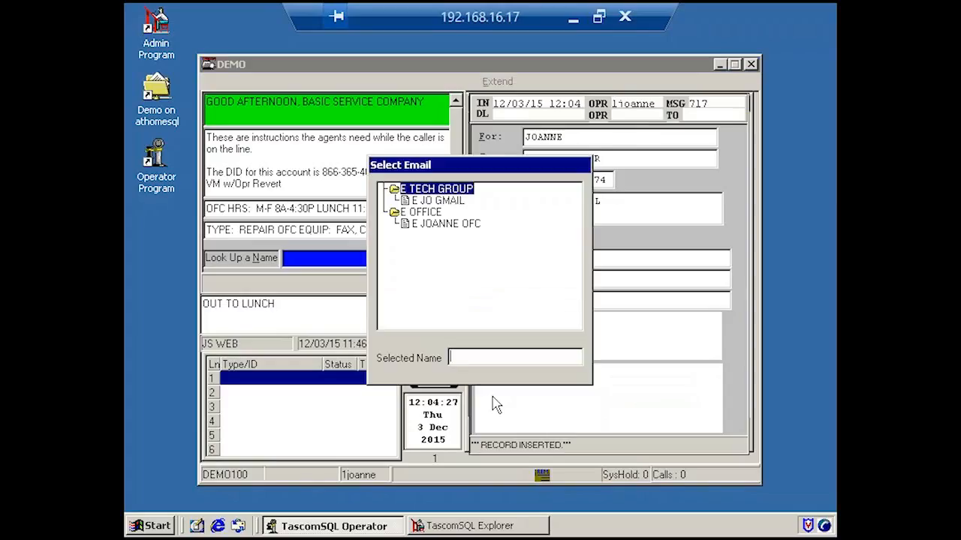
pyautogui.press('Down')
pyautogui.press('Return')
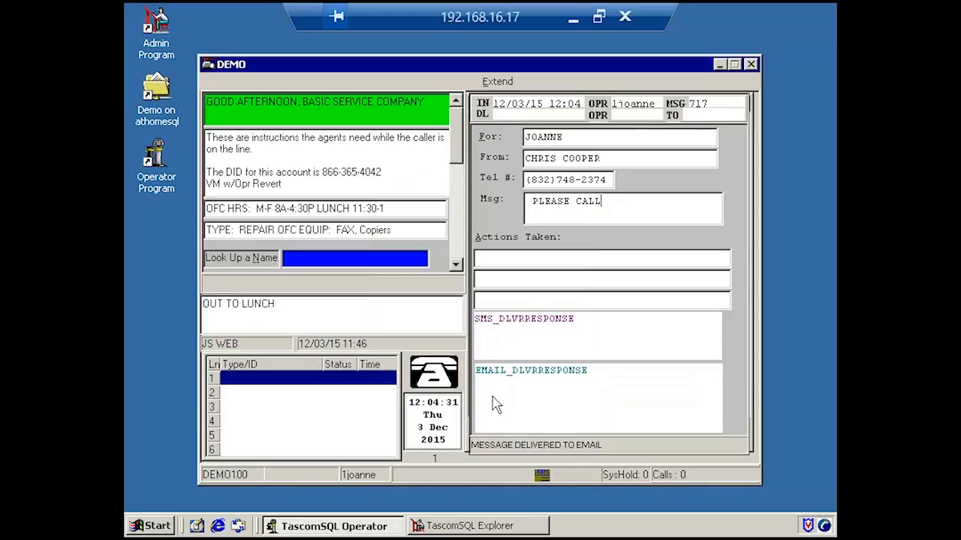
pyautogui.press('Escape')
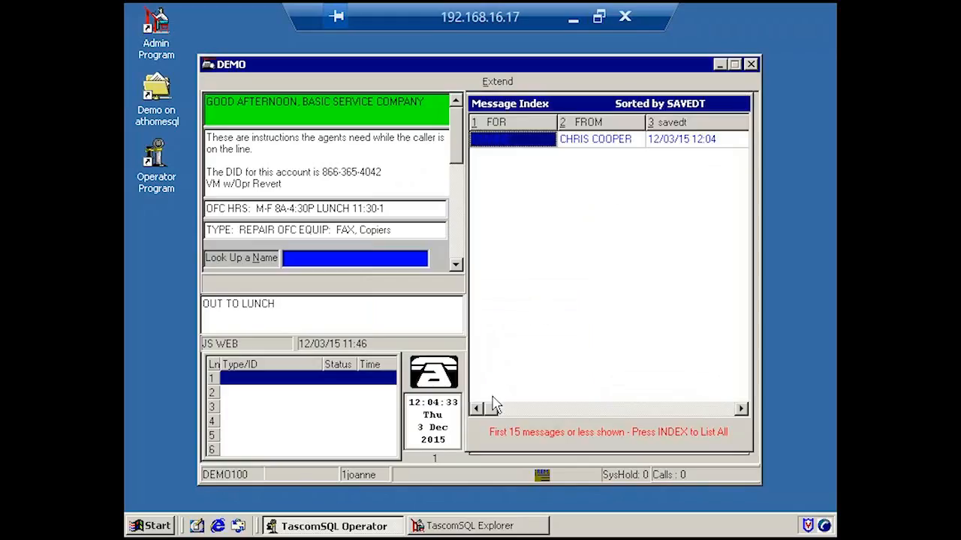
pyautogui.press('s')
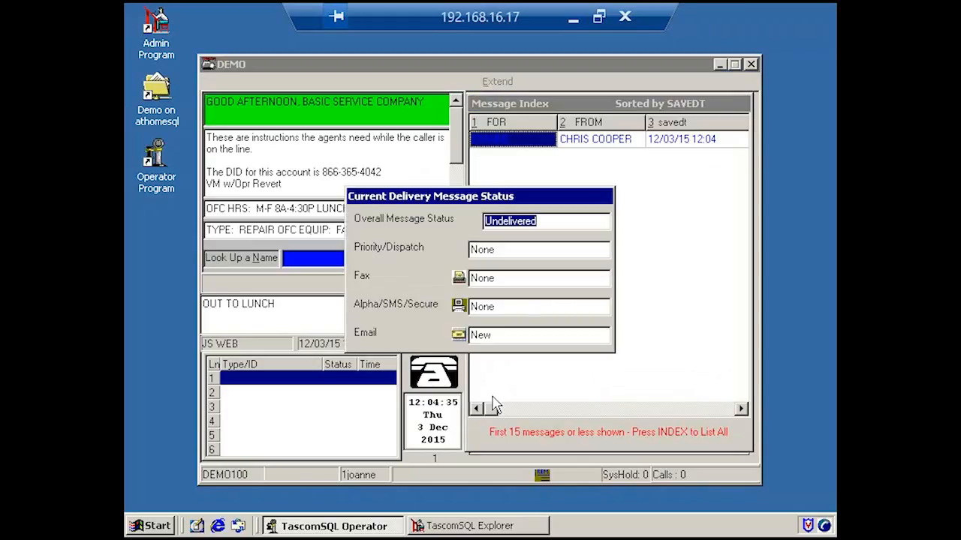
pyautogui.press('Escape')
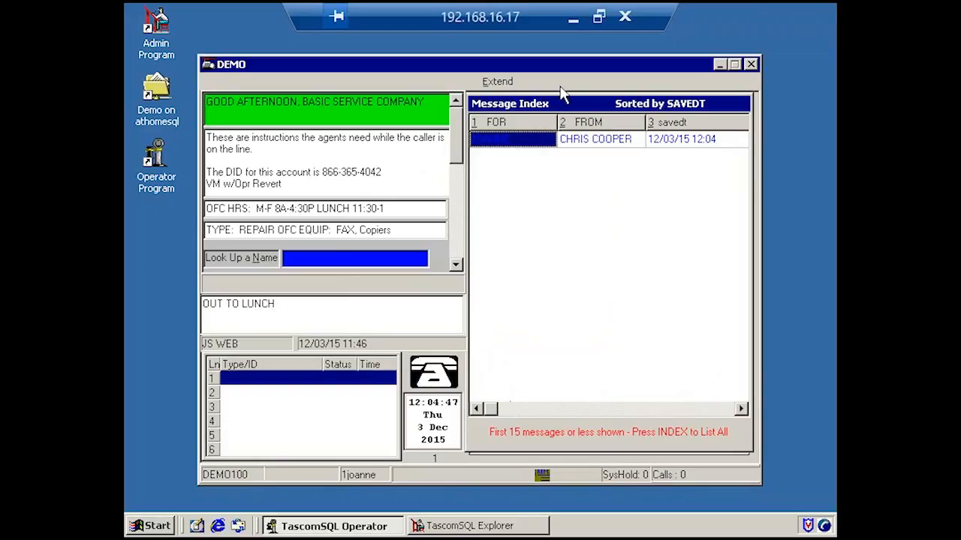
# Switch to the Gmail inbox in Chrome and open the new "Messages from Demo100 Hosted Sys" email.
pyautogui.click(572, 16)
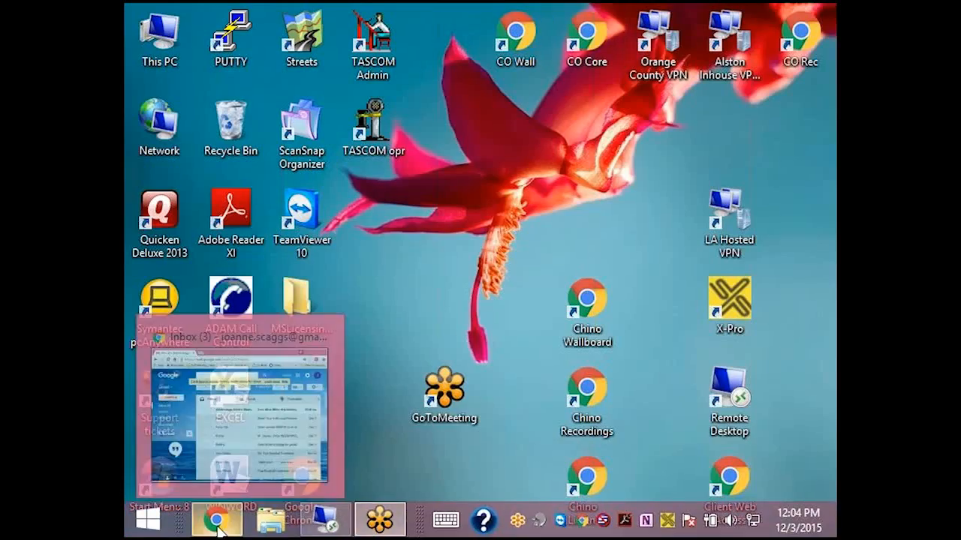
pyautogui.click(217, 528)
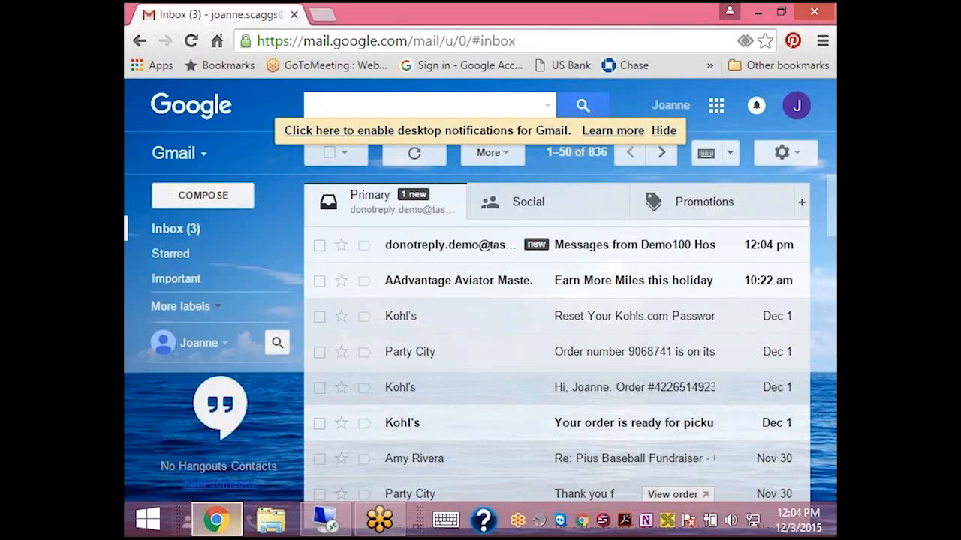
pyautogui.click(596, 255)
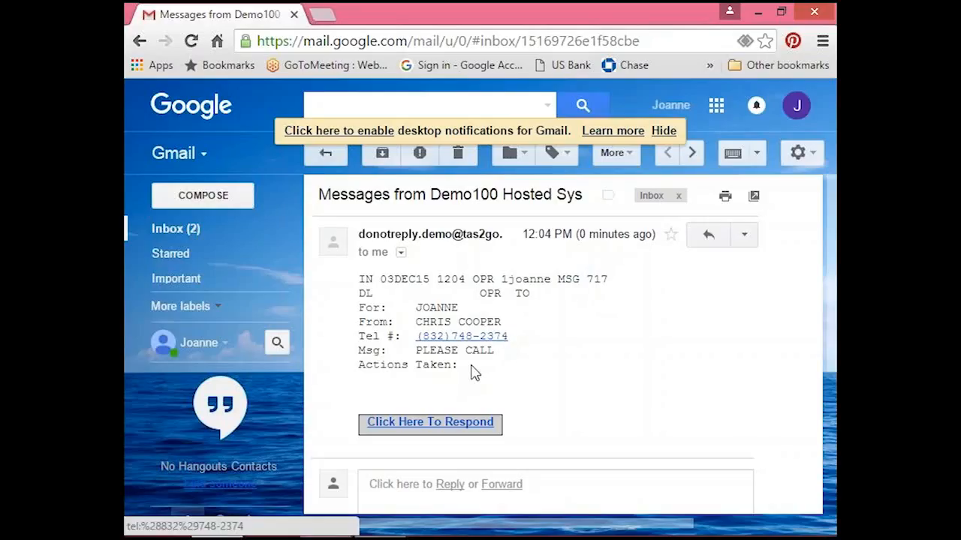
# Respond through the email's response link with the comment "GOT IT.", using Reply & Deliver Message, and acknowledge the submission.
pyautogui.click(423, 424)
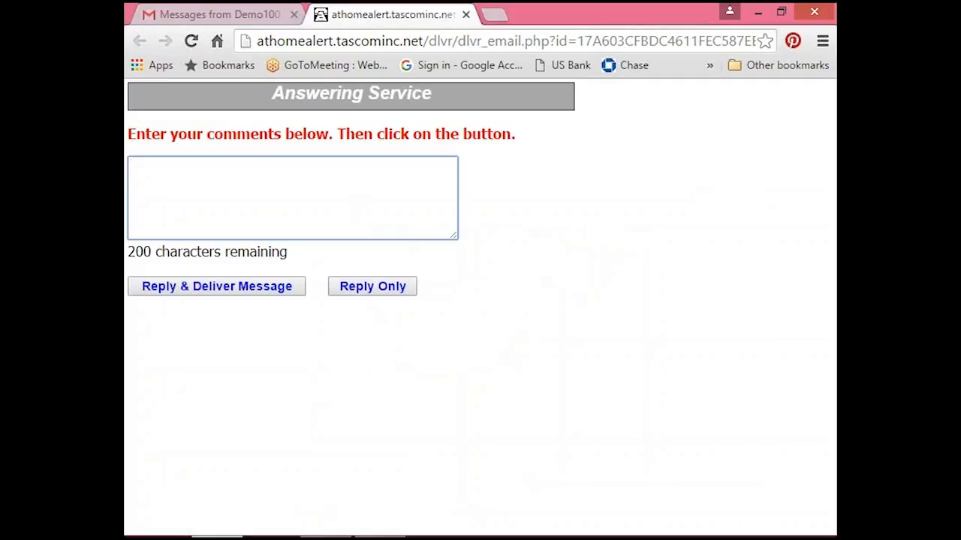
pyautogui.write('GOT IT.')
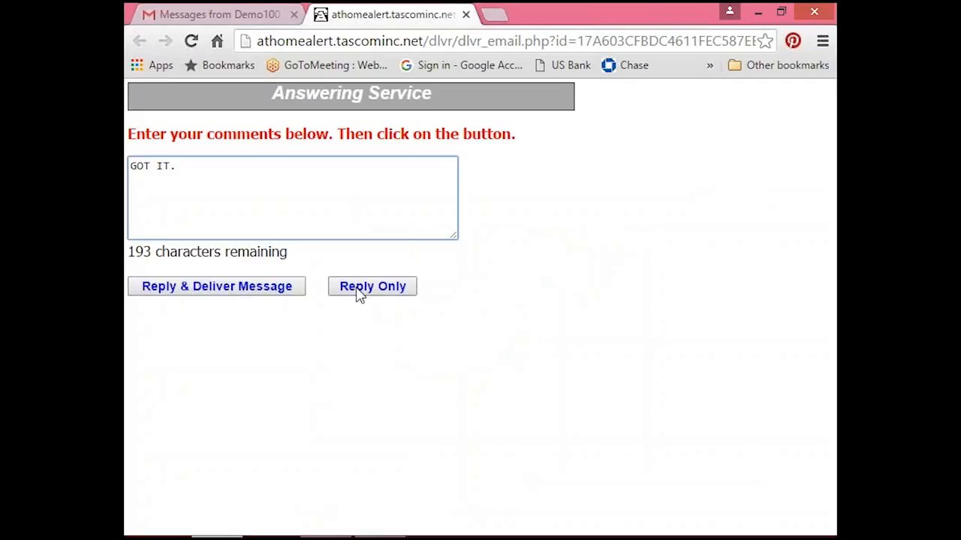
pyautogui.click(236, 294)
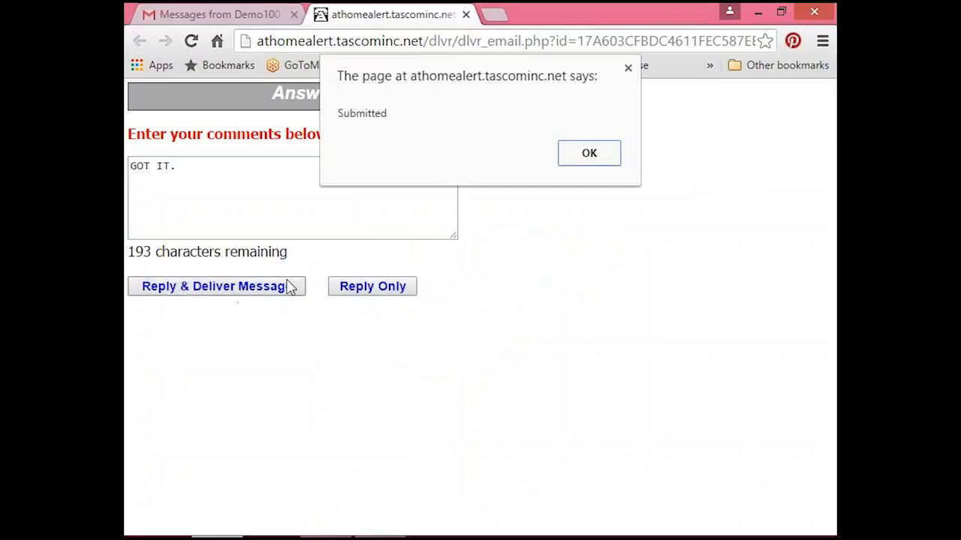
pyautogui.click(597, 158)
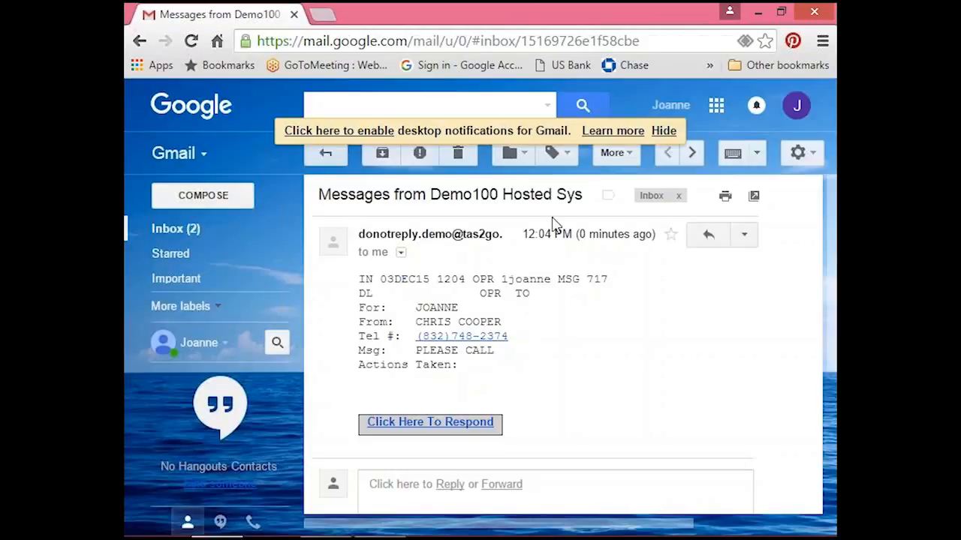
# Switch back to TascomSQL Operator and open the newest message in the delivered index to read the client's email response.
pyautogui.click(760, 13)
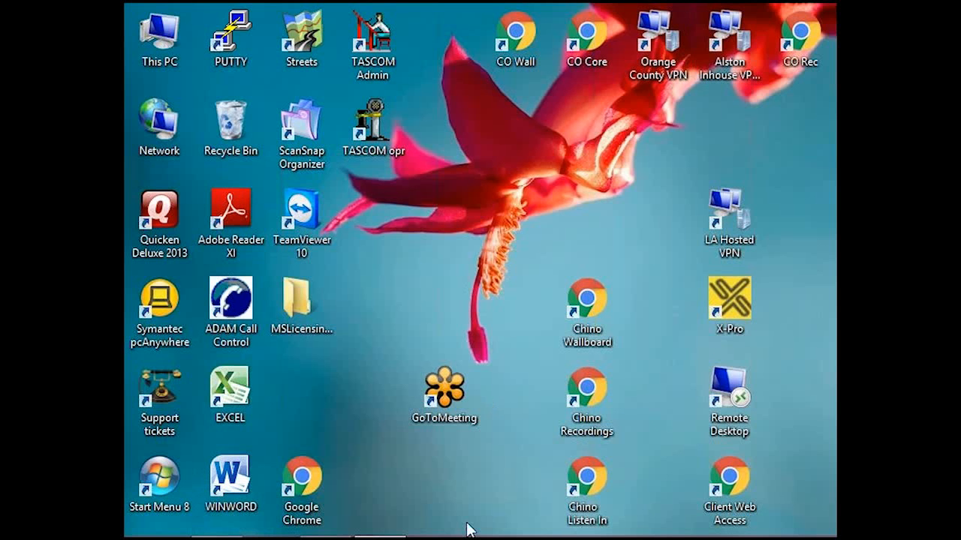
pyautogui.click(325, 520)
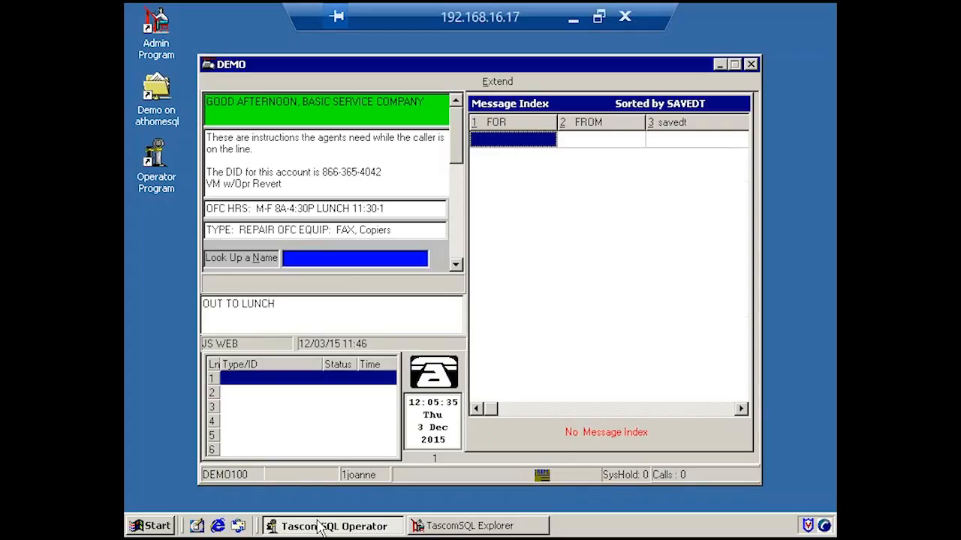
pyautogui.press('Down')
pyautogui.press('Down')
pyautogui.press('Down')
pyautogui.press('Down')
pyautogui.press('Down')
pyautogui.press('Down')
pyautogui.press('Down')
pyautogui.press('Down')
pyautogui.press('Down')
pyautogui.press('Down')
pyautogui.press('Down')
pyautogui.press('Down')
pyautogui.press('Down')
pyautogui.press('Down')
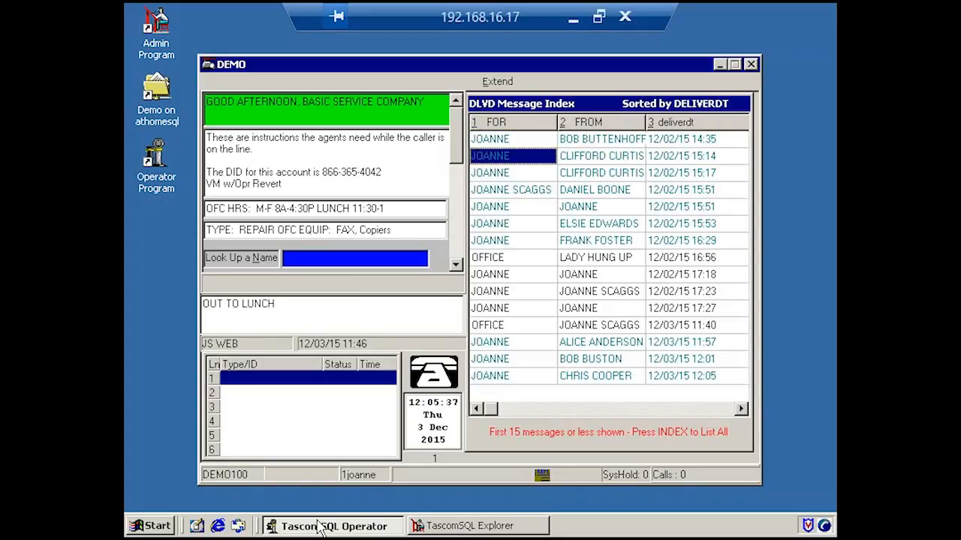
pyautogui.press('Return')
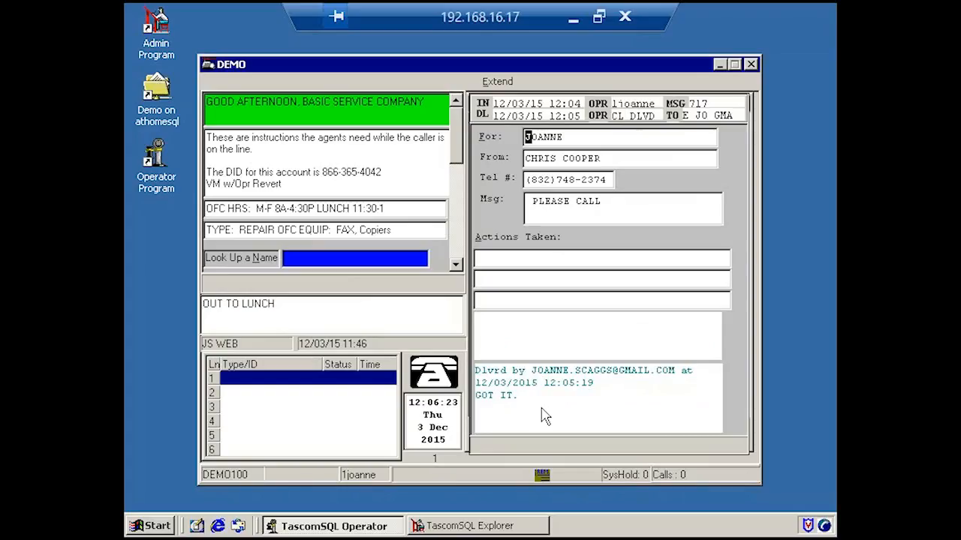
# Close the delivered message and dismiss each pending reminder without requeuing it.
pyautogui.press('Escape')
pyautogui.press('Escape')
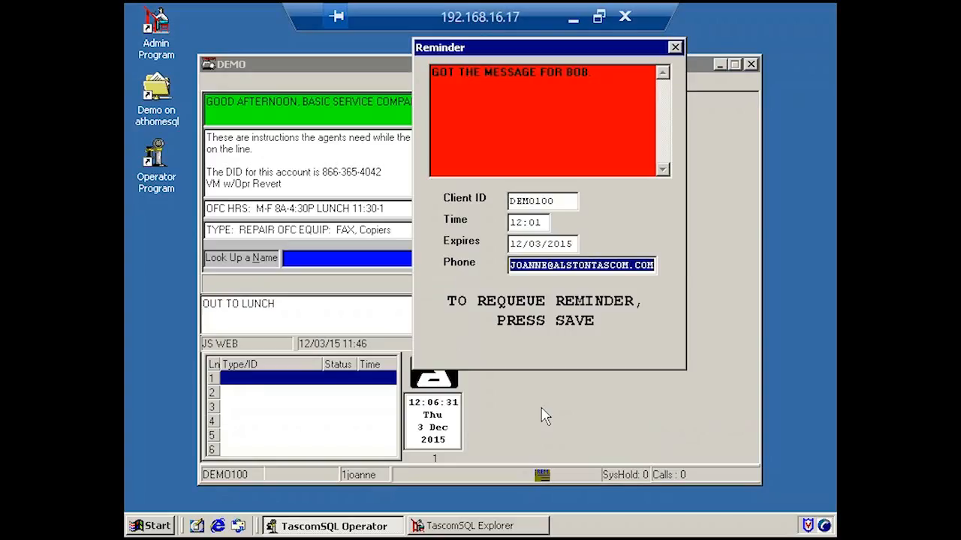
pyautogui.press('Escape')
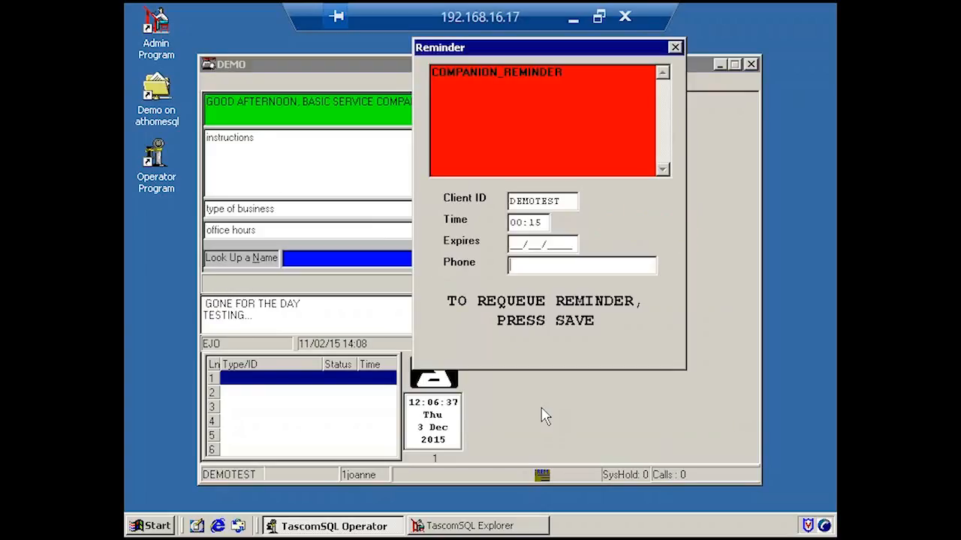
pyautogui.press('Escape')
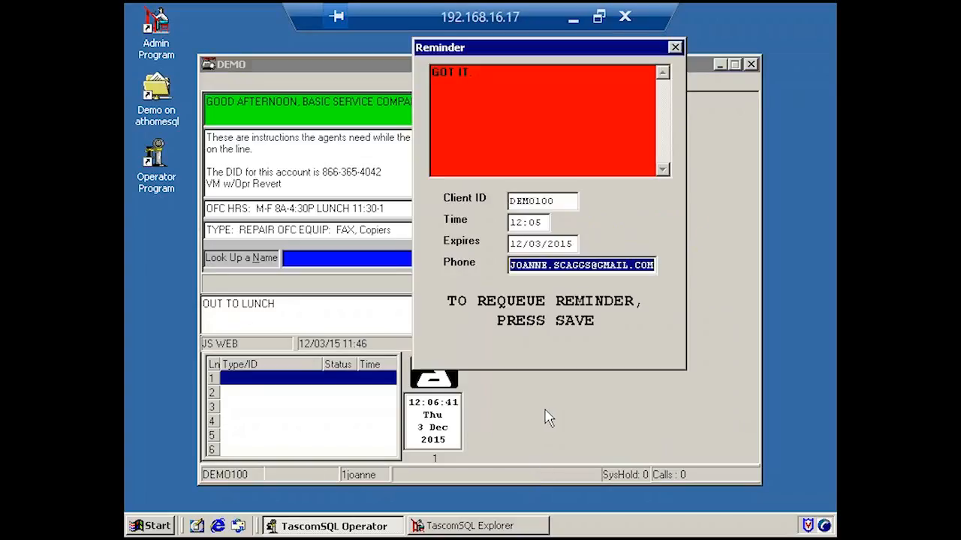
pyautogui.press('Escape')
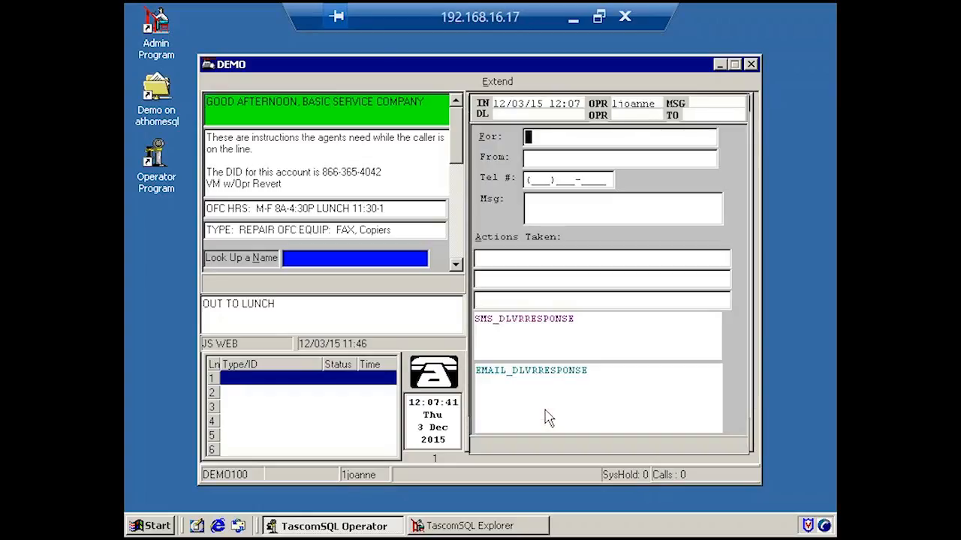
# Fill in a new DEMO100 message with the recipient's name, a fourth caller's full name and phone number, and the text "PLEASE CALL".
pyautogui.write('JOANNE')
pyautogui.press('Tab')
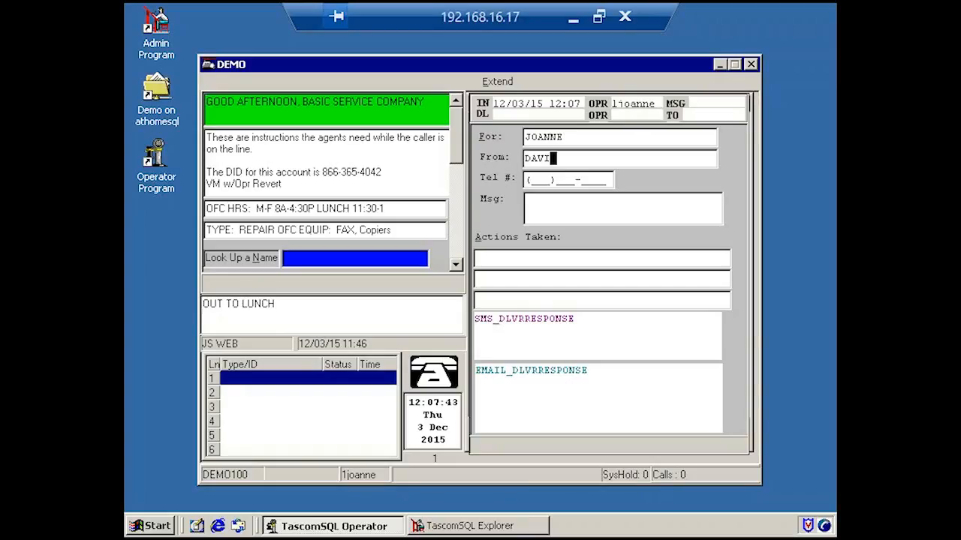
pyautogui.press('Tab')
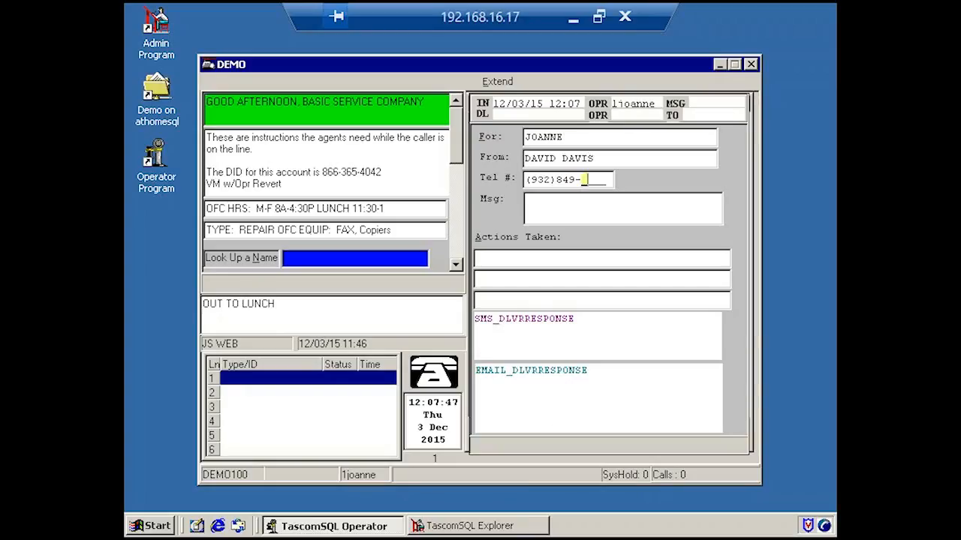
pyautogui.press('Tab')
pyautogui.write('PLEASE CALL')
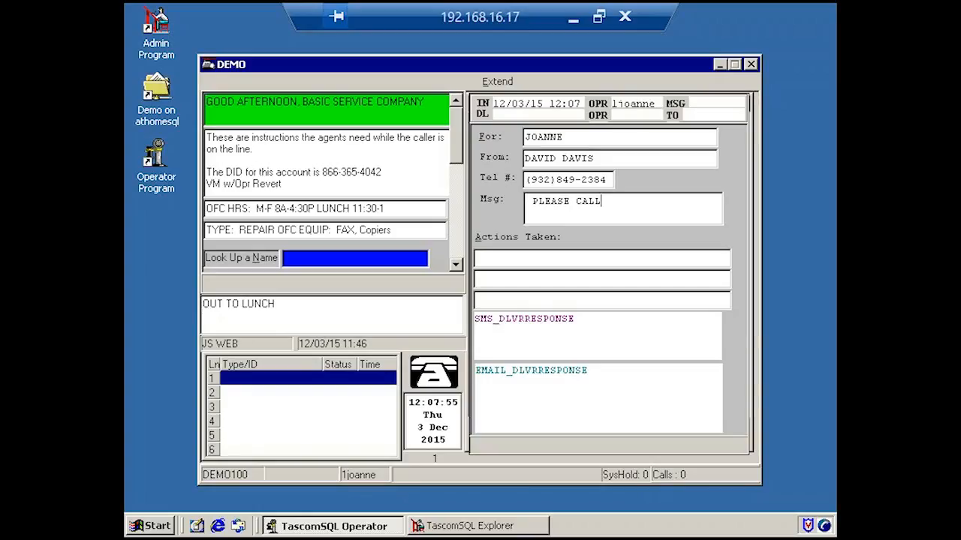
# Save the new message and email it to the Gmail contact in the E TECH GROUP.
pyautogui.hotkey('ctrl', 'e')
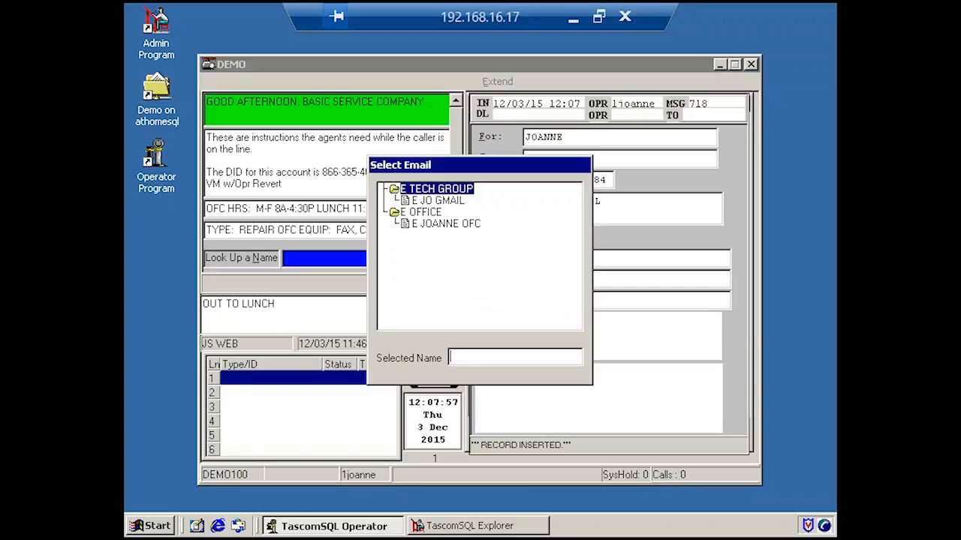
pyautogui.press('Down')
pyautogui.press('Return')
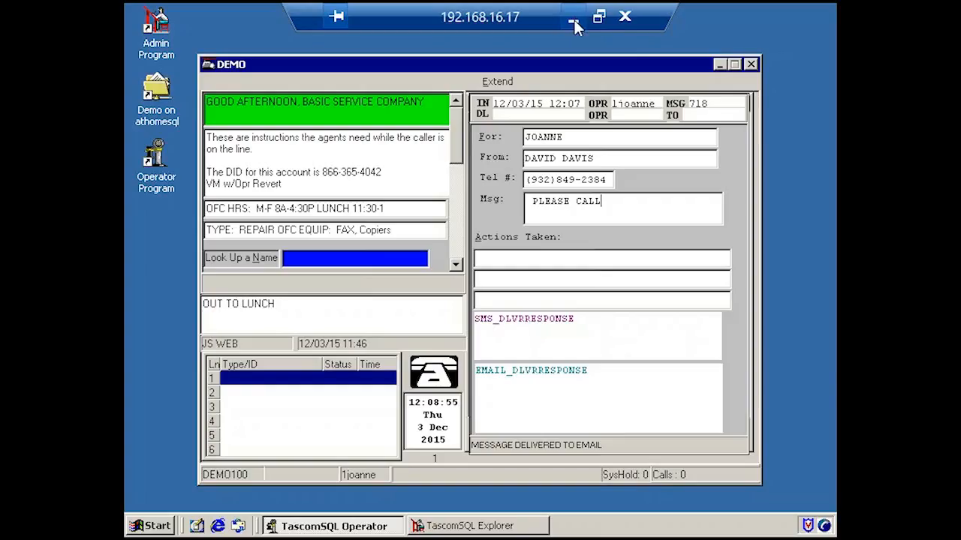
# Switch to Gmail in Chrome, return to the inbox and open the newest unread "Messages from Demo100 Hosted Sys" email.
pyautogui.click(574, 24)
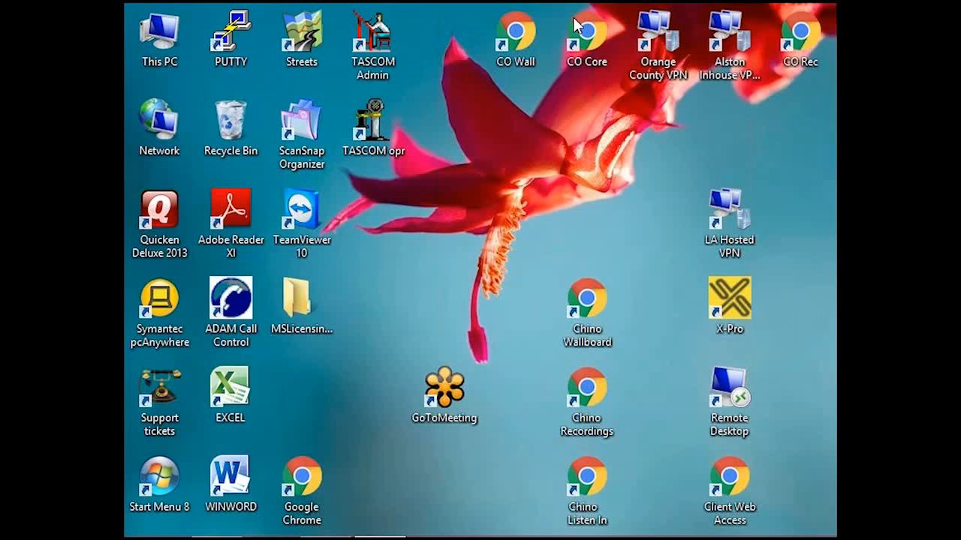
pyautogui.moveTo(326, 525)
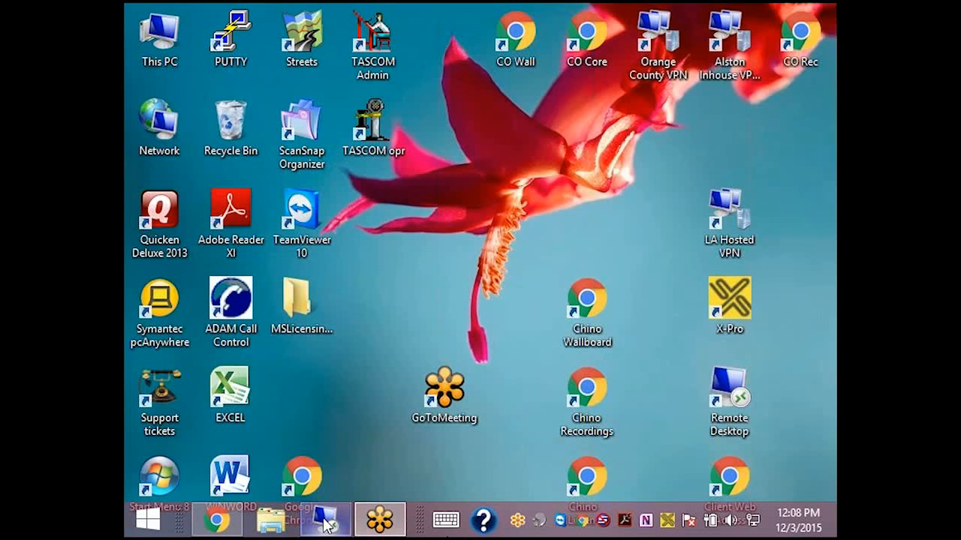
pyautogui.moveTo(217, 520)
pyautogui.click(258, 484)
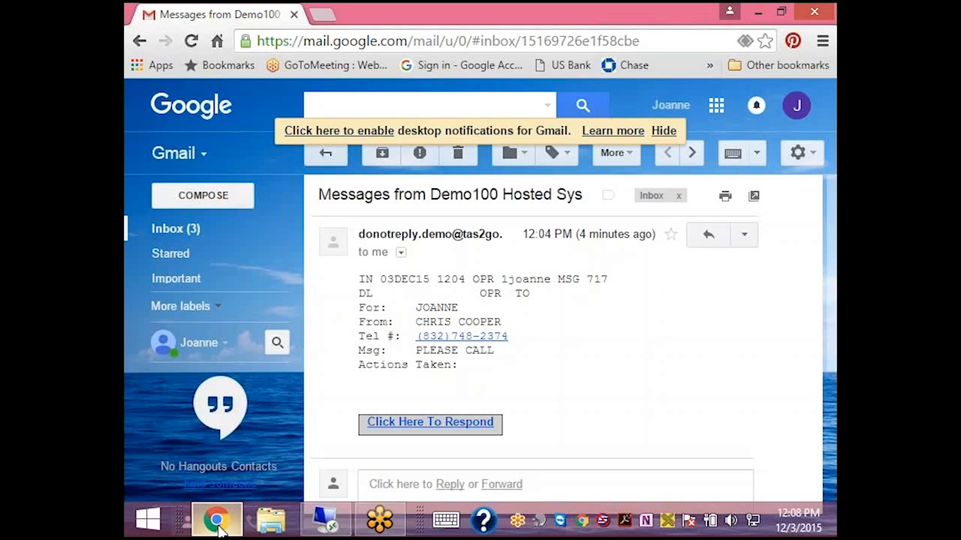
pyautogui.click(177, 233)
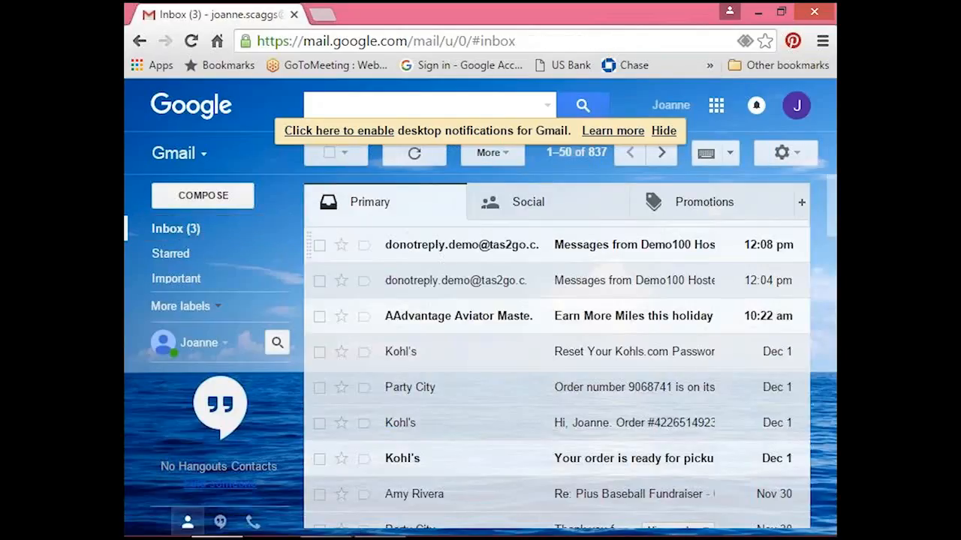
pyautogui.click(435, 247)
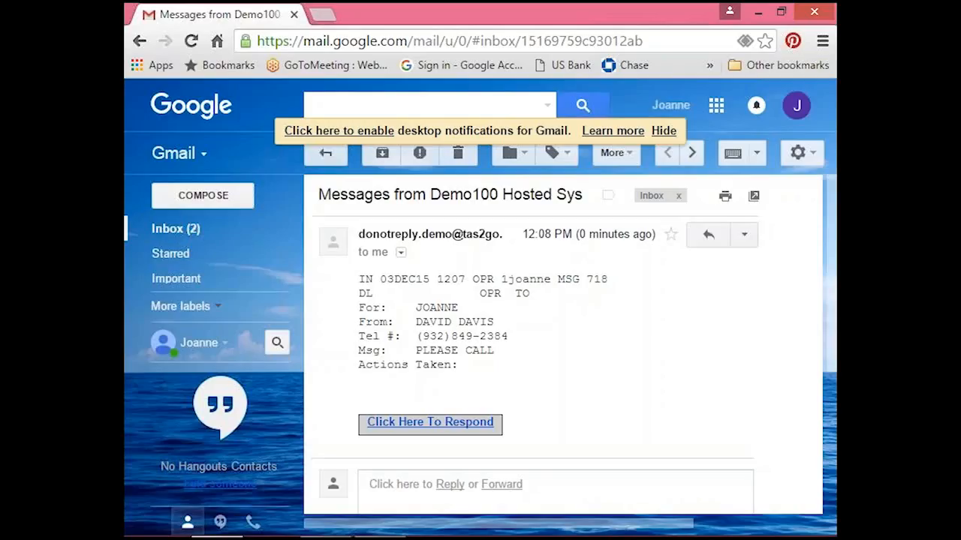
# Respond through the email's link with a comment to give the message to a named colleague, using Reply Only, and acknowledge the submission.
pyautogui.click(421, 427)
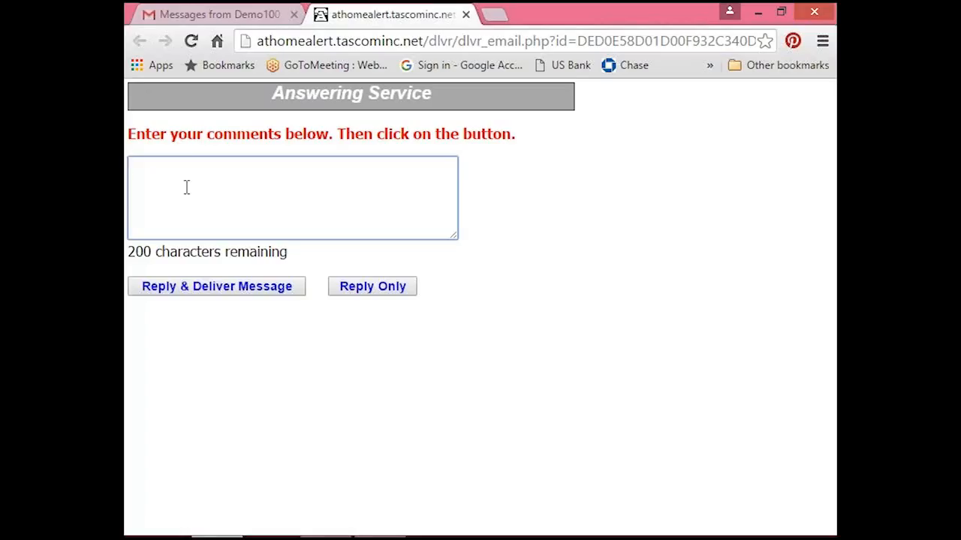
pyautogui.write('GIVE THIS TO RICHARD')
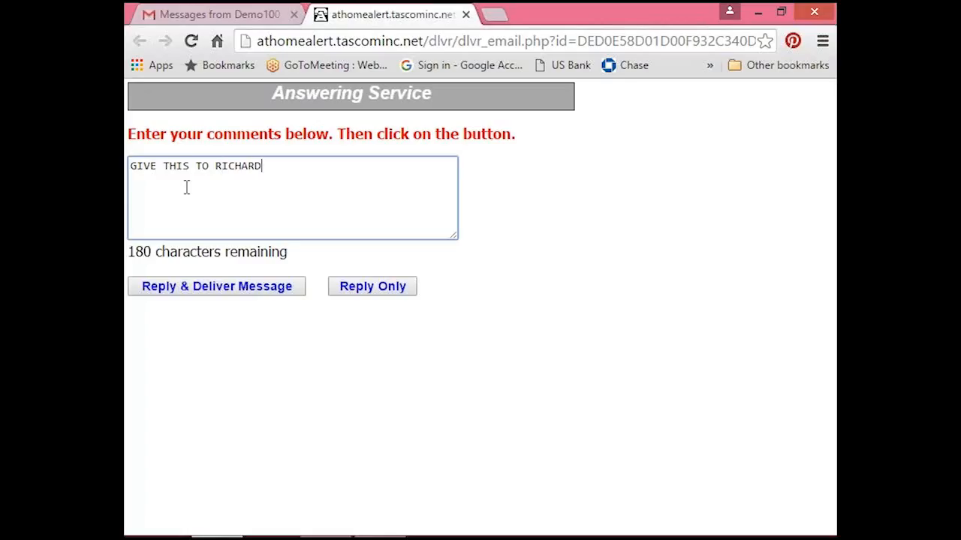
pyautogui.write('!')
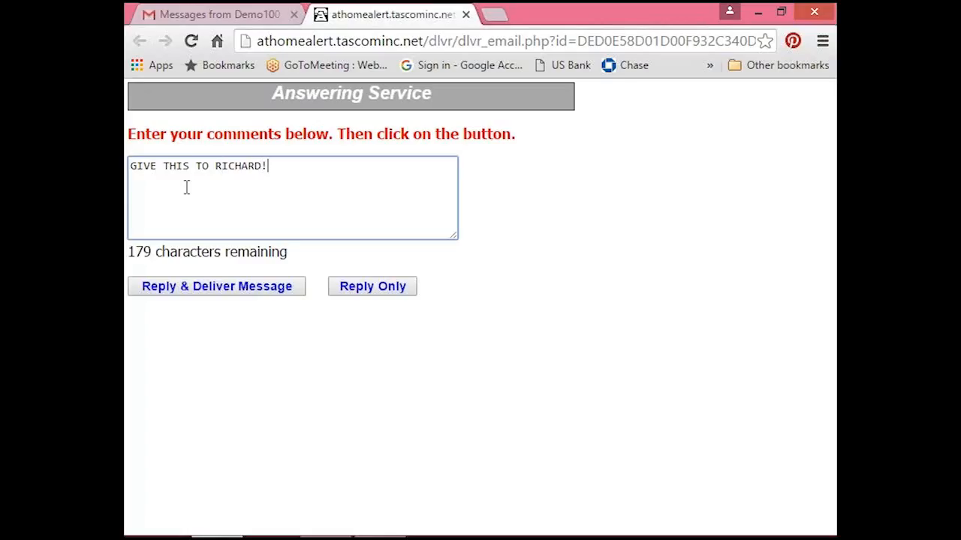
pyautogui.click(383, 293)
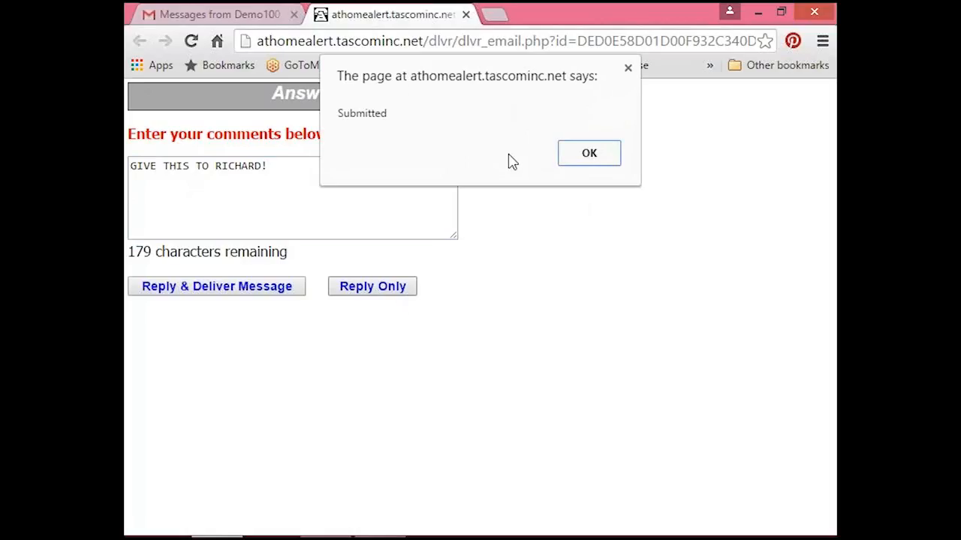
pyautogui.click(593, 158)
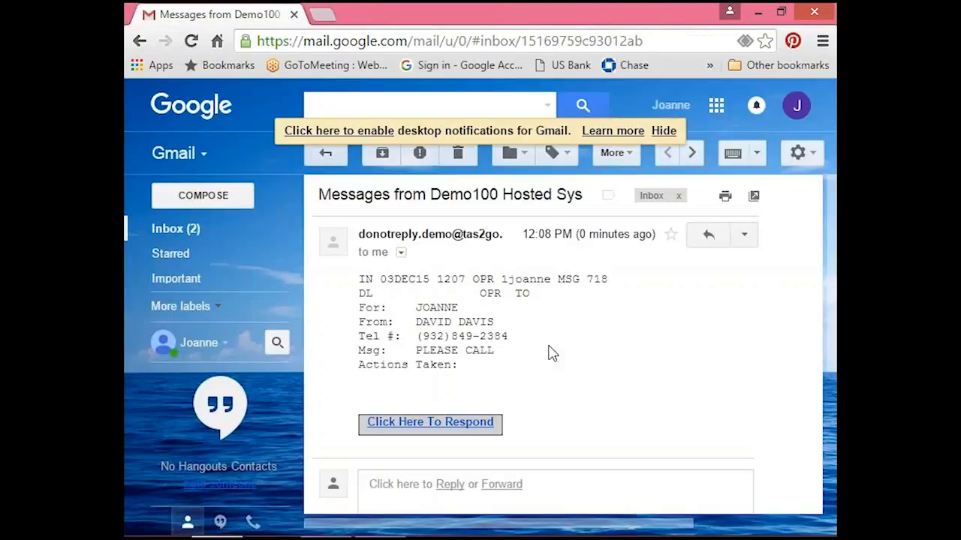
# Return to TascomSQL Operator and open the undelivered 12:07 message from the index to read its email response.
pyautogui.click(760, 12)
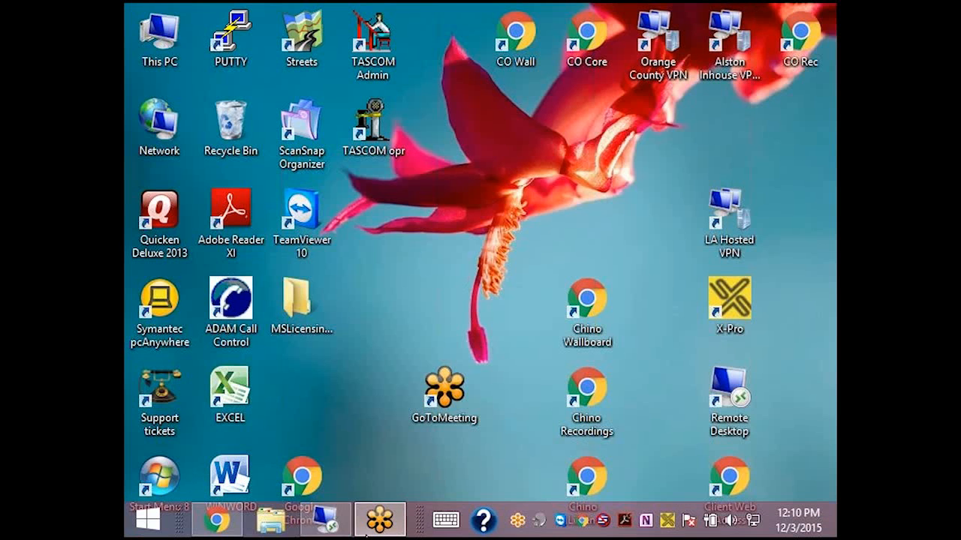
pyautogui.click(307, 522)
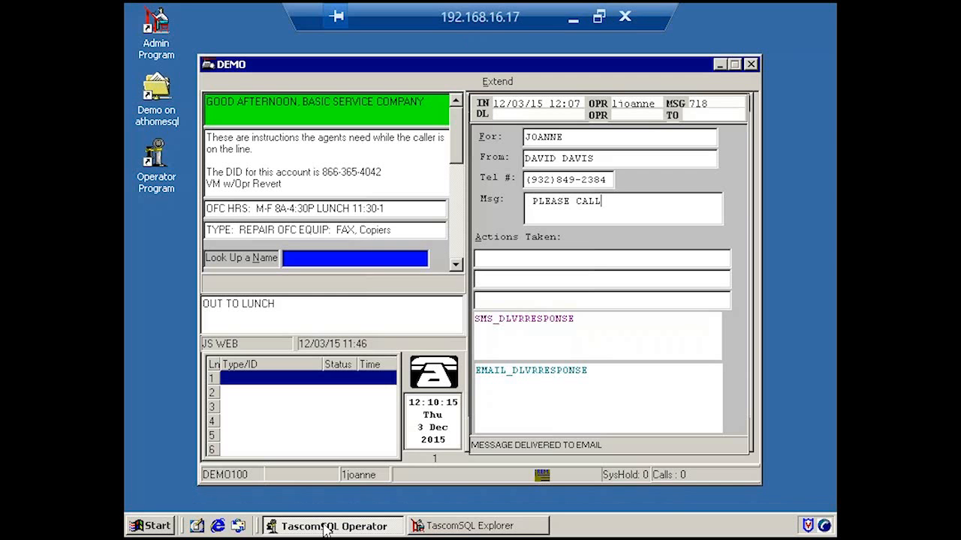
pyautogui.press('Escape')
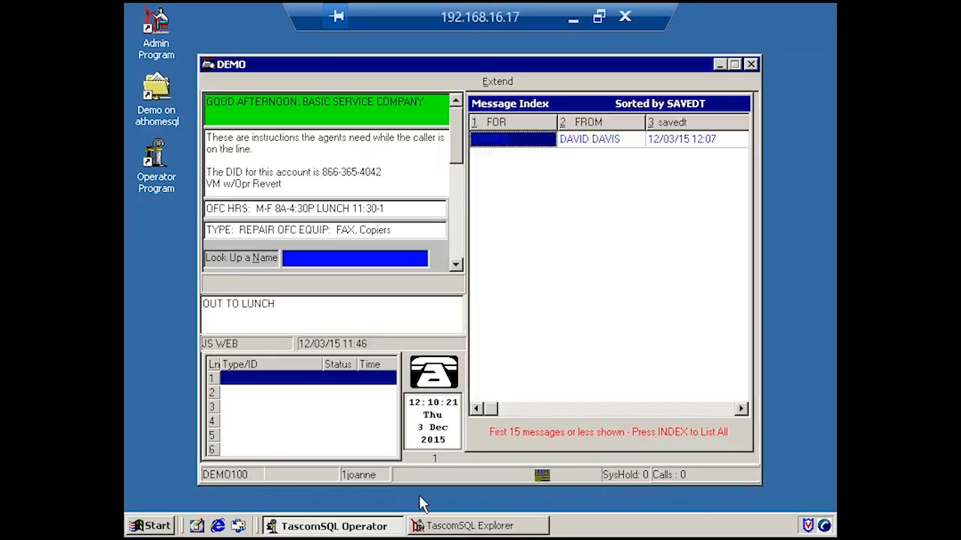
pyautogui.press('Return')
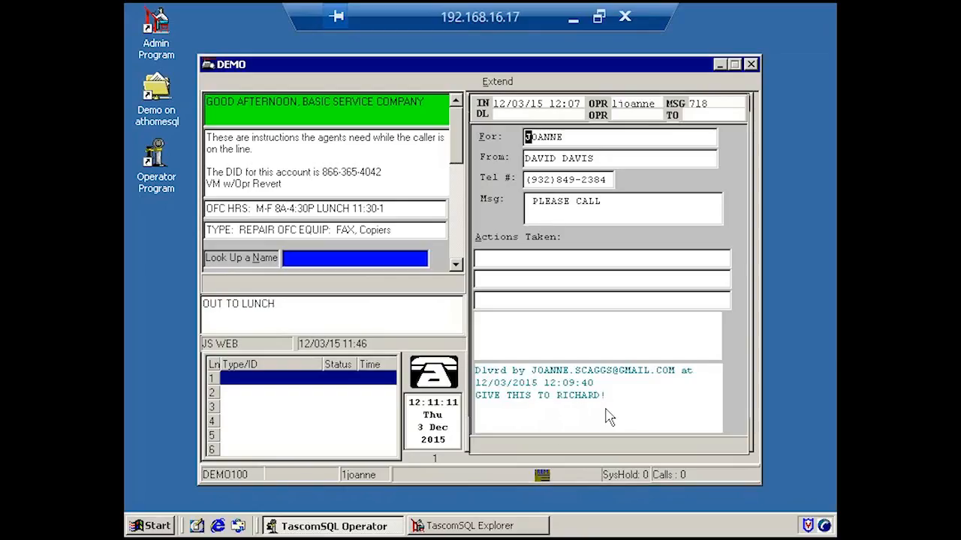
# Copy the 12:07 message to a new record and open the copy from the message index.
pyautogui.hotkey('ctrl', 'c')
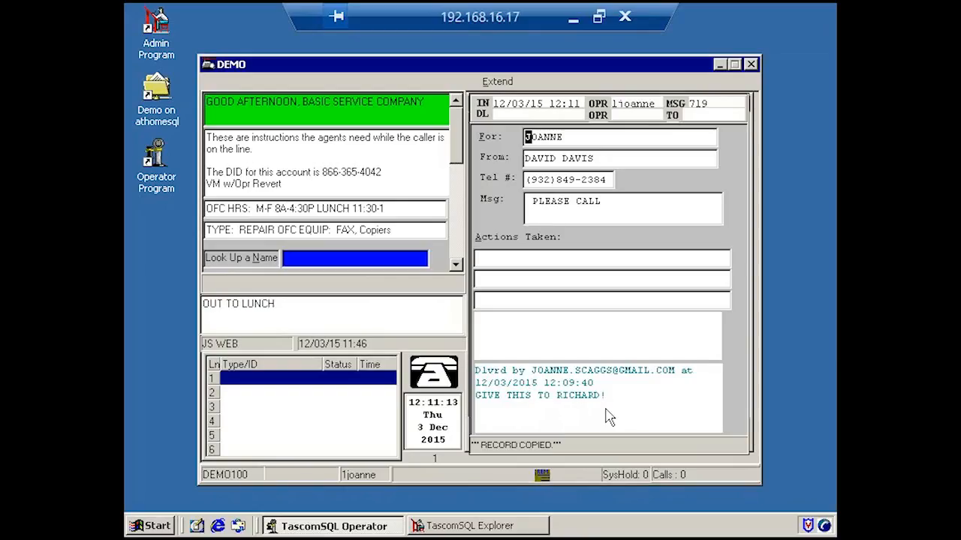
pyautogui.press('Escape')
pyautogui.press('Down')
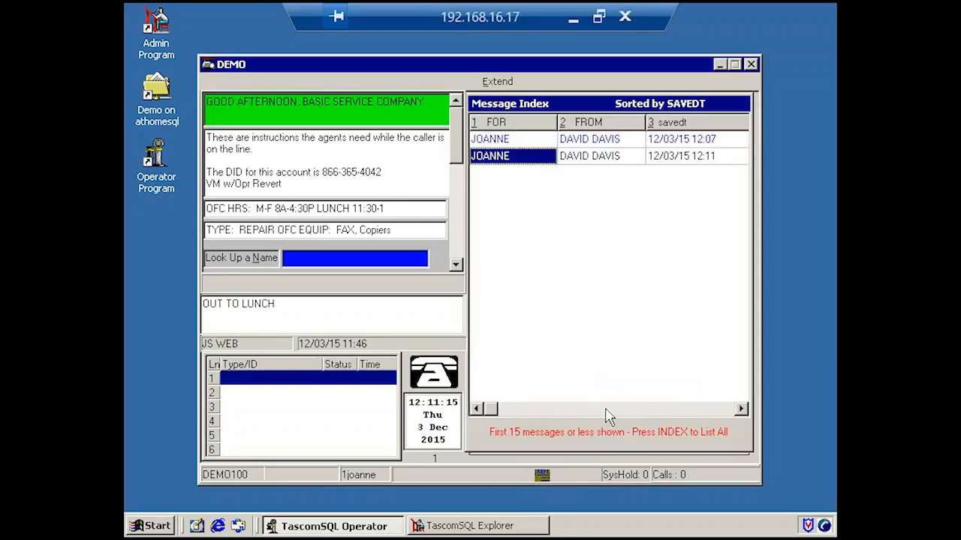
pyautogui.press('Return')
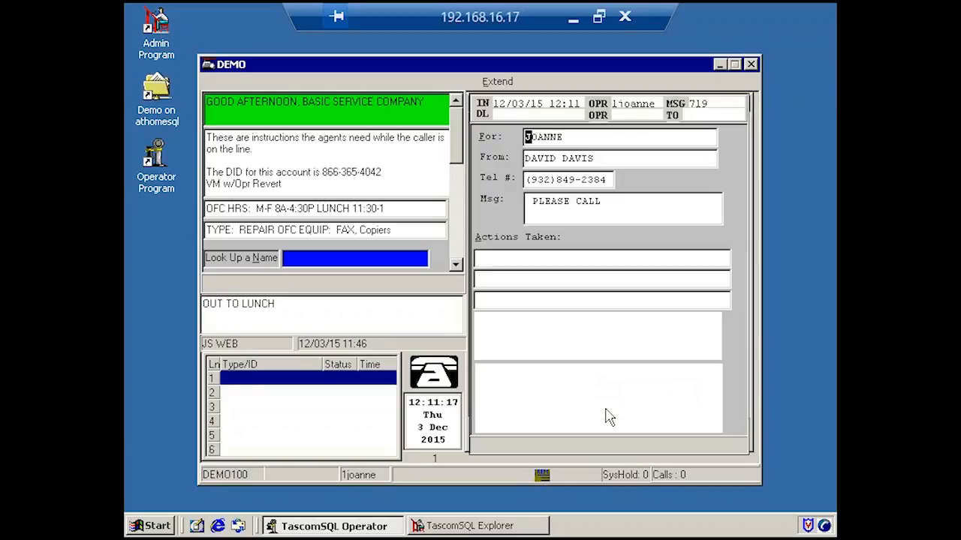
# Email the copied message to the office contact in the E OFFICE group.
pyautogui.hotkey('ctrl', 'e')
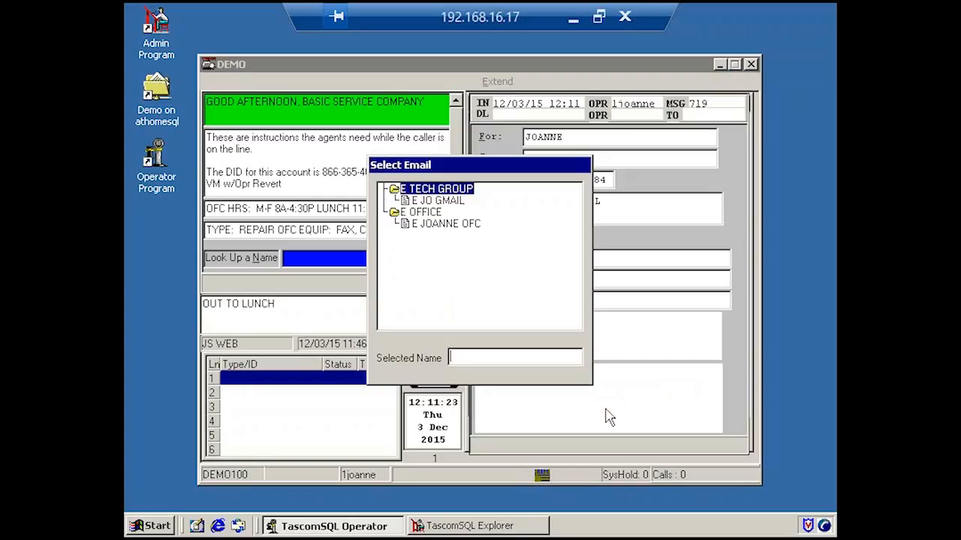
pyautogui.press('Down')
pyautogui.press('Down')
pyautogui.press('Down')
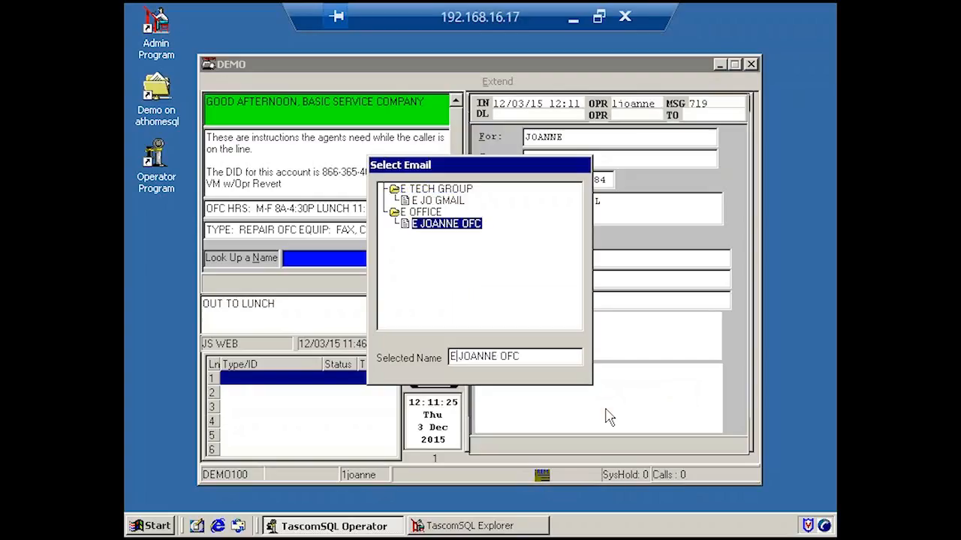
pyautogui.press('Return')
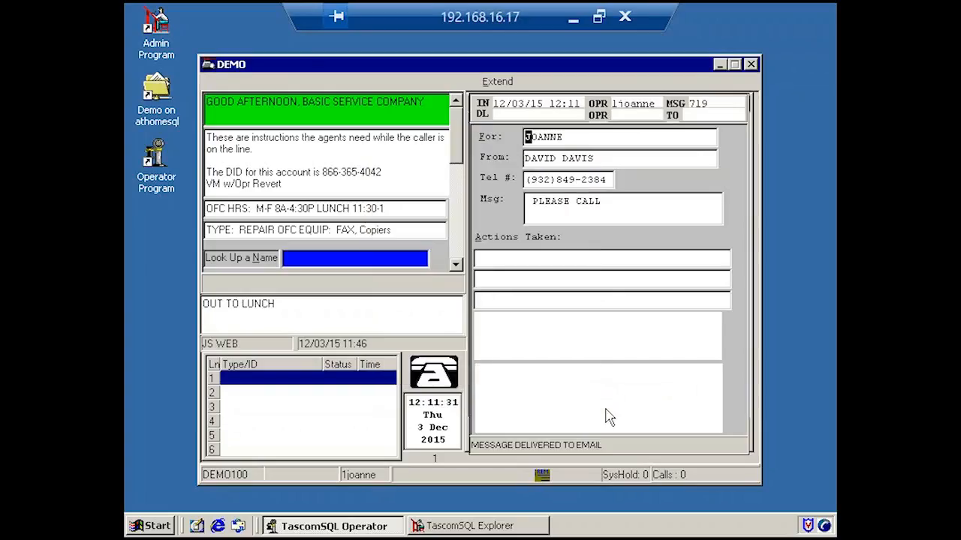
# Return to the message index and reopen the original 12:07 message.
pyautogui.press('Escape')
pyautogui.press('Up')
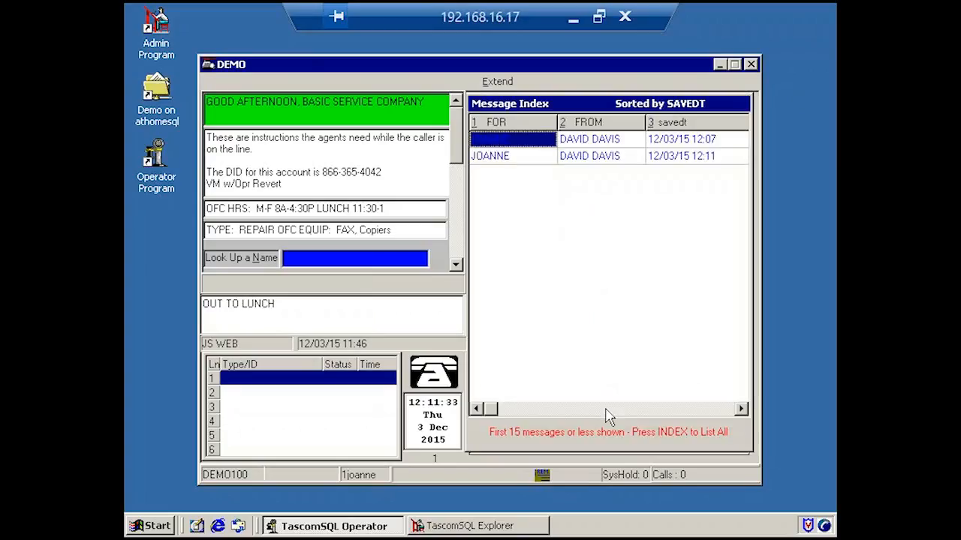
pyautogui.press('Return')
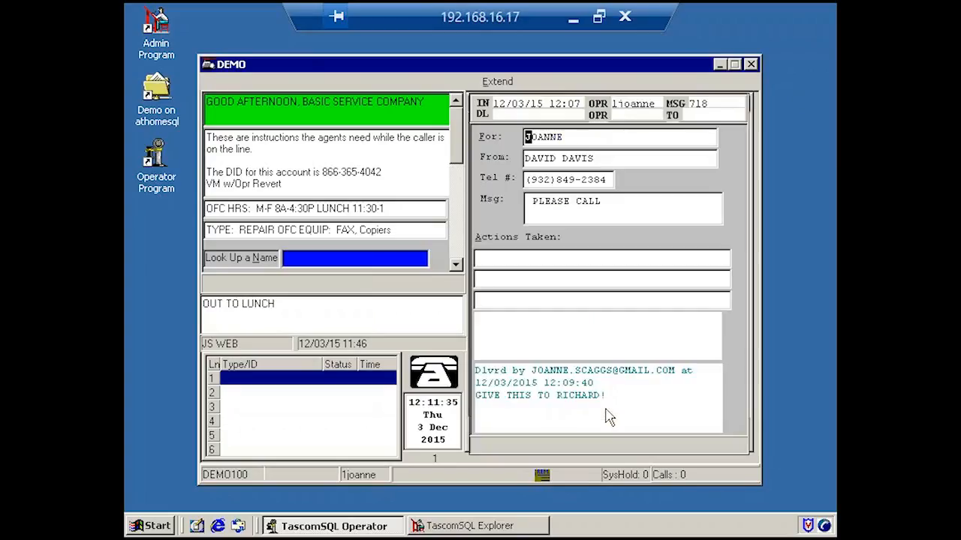